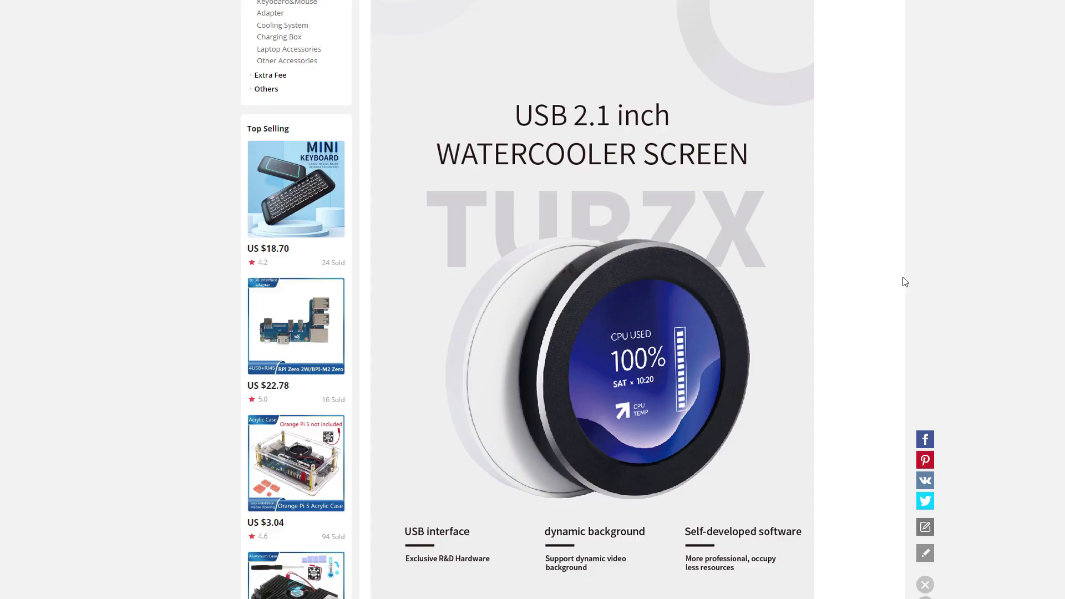
Read through the round water-cooler screen's product page, including its features and installation section
scroll(967, 264, down, 4)
scroll(970, 266, down, 12)
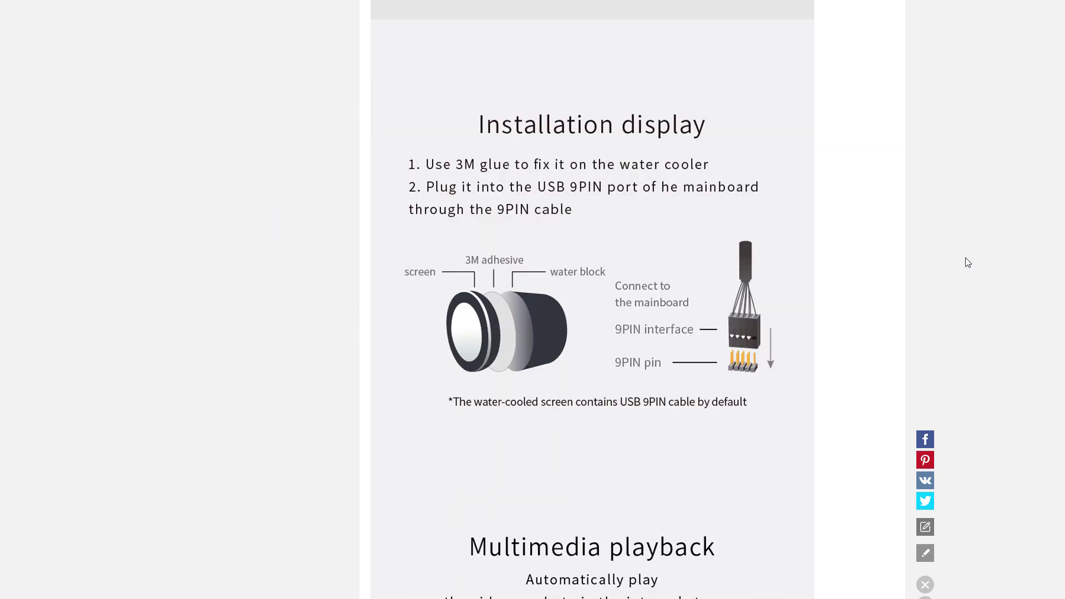
scroll(968, 263, down, 15)
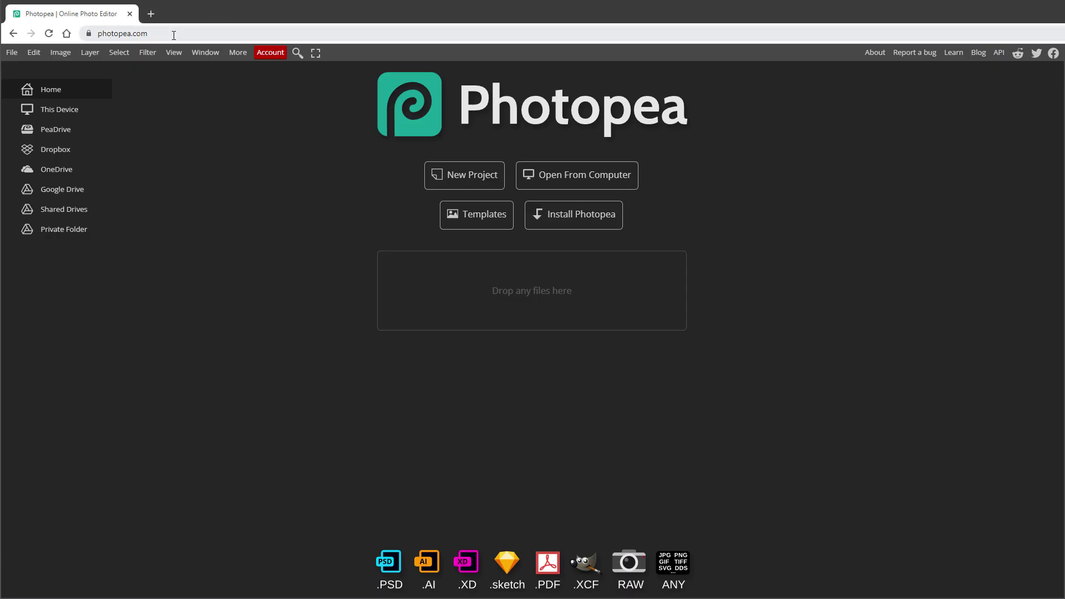
Switch to Photopea and create a new 480 × 480 pixel project with a black background
click(193, 32)
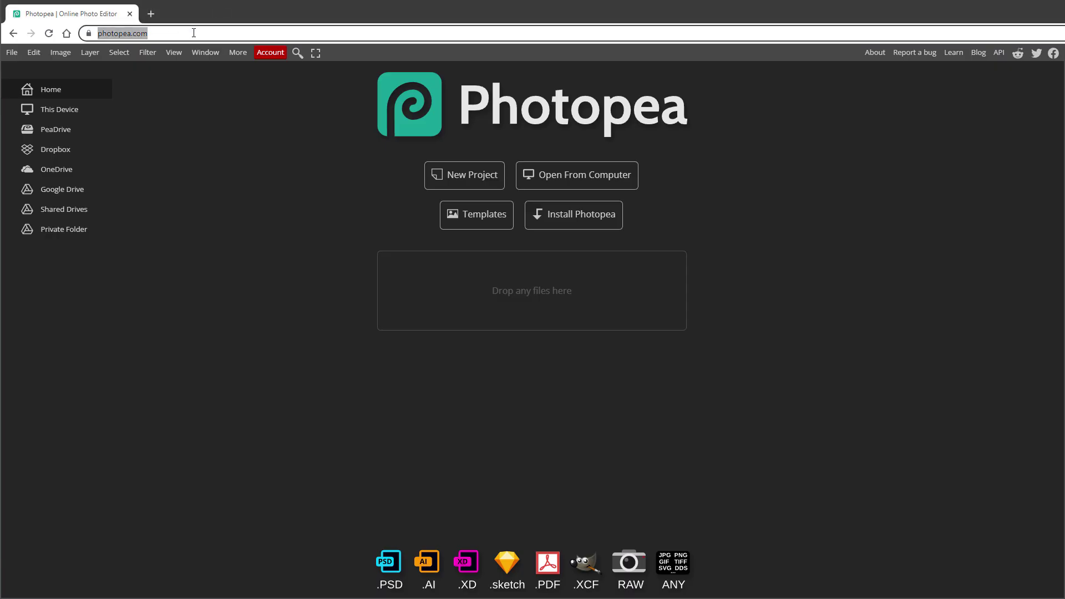
click(301, 205)
click(12, 52)
click(25, 71)
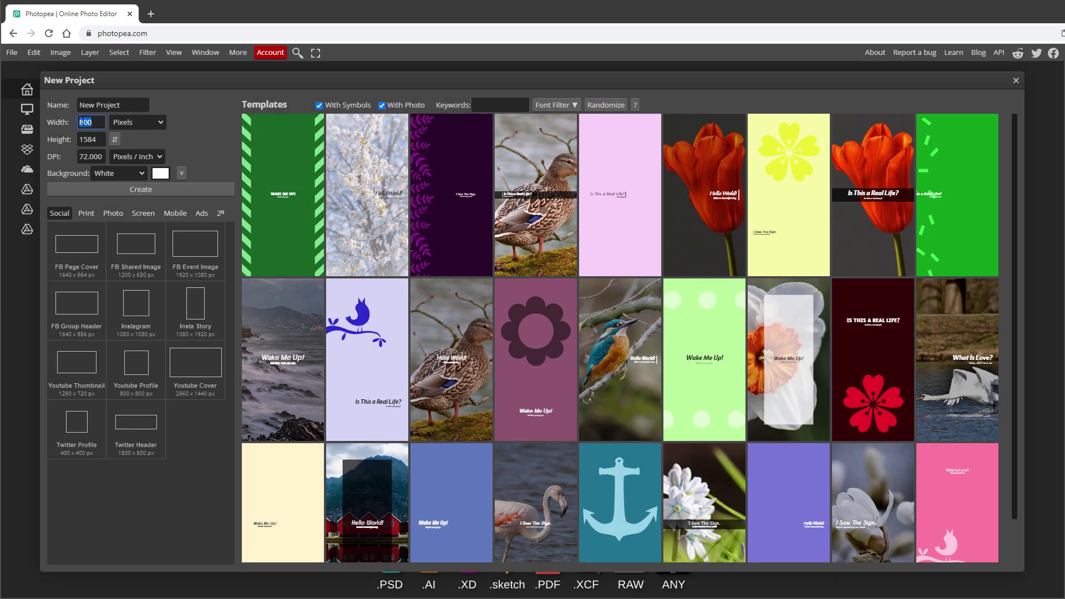
text(480)
key(Tab)
text(480)
click(119, 173)
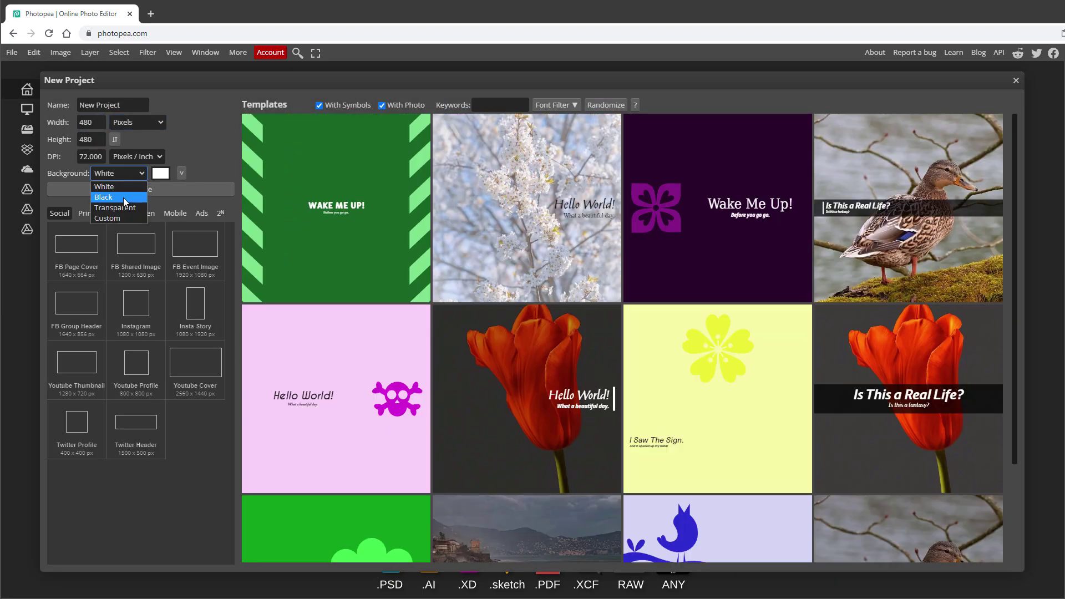
click(123, 198)
click(119, 191)
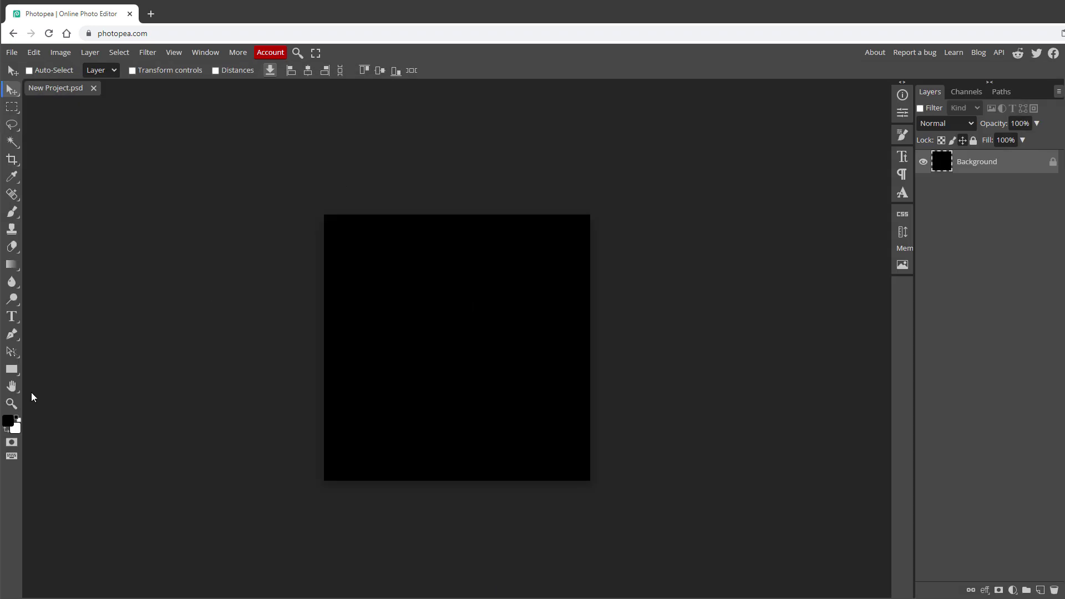
Draw a fixed-size 480 × 480 px black ellipse shape that exactly fills the canvas
click(12, 369)
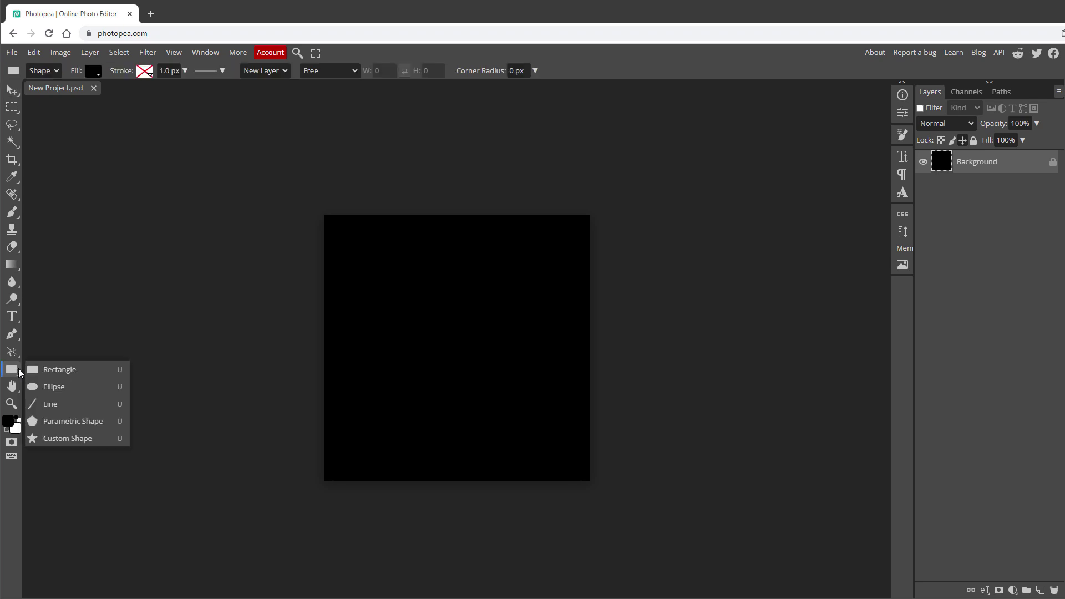
click(84, 387)
click(333, 70)
click(321, 104)
double_click(381, 70)
text(480)
key(Tab)
text(480)
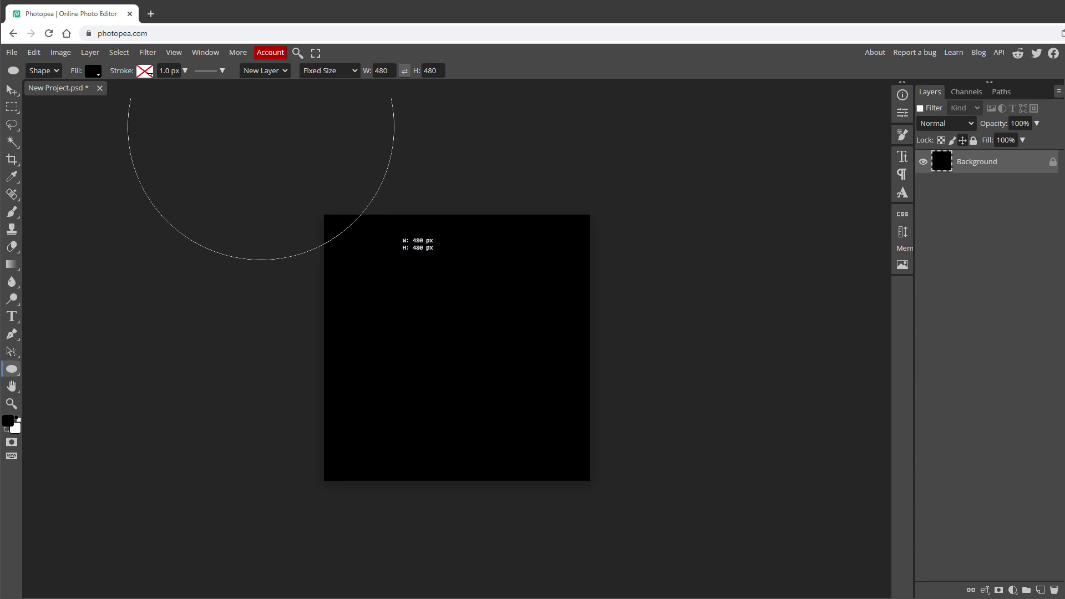
click(591, 482)
key(v)
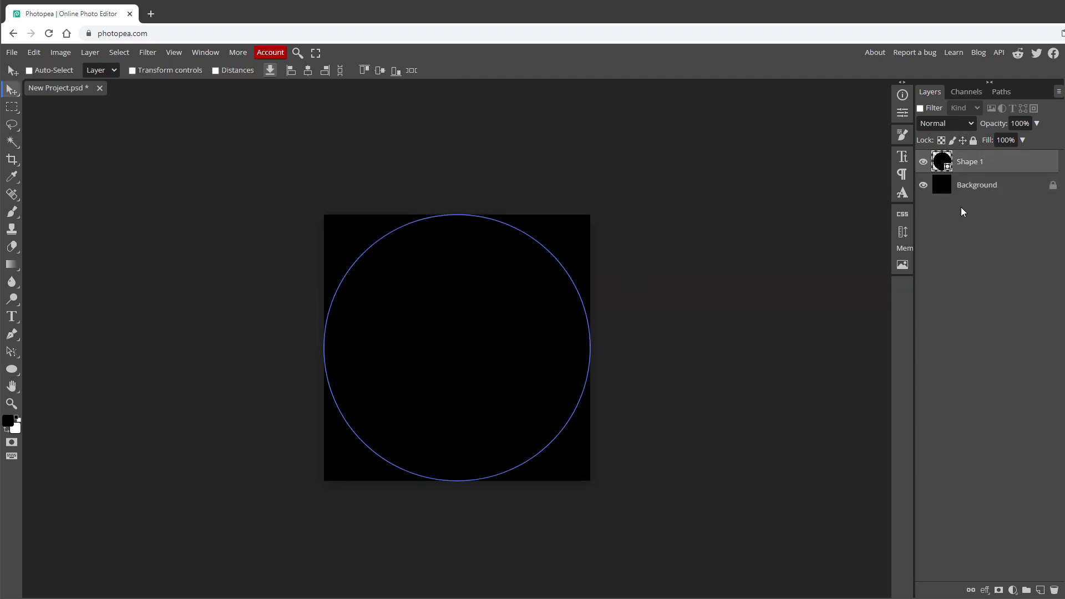
Add a dark gray (#2d2d2d) color fill layer directly above the Background layer
click(963, 187)
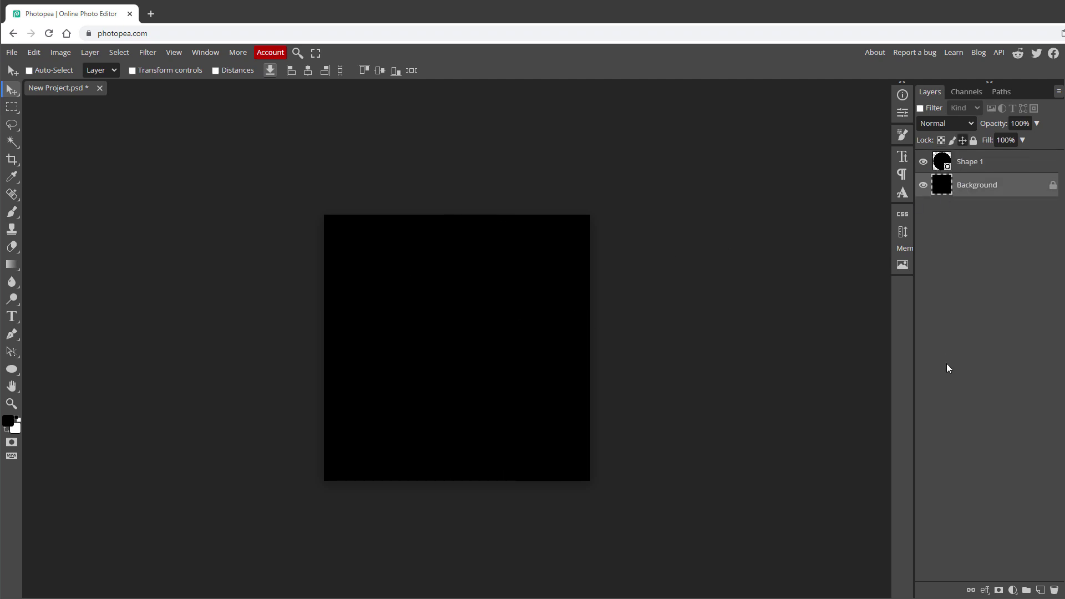
click(1012, 589)
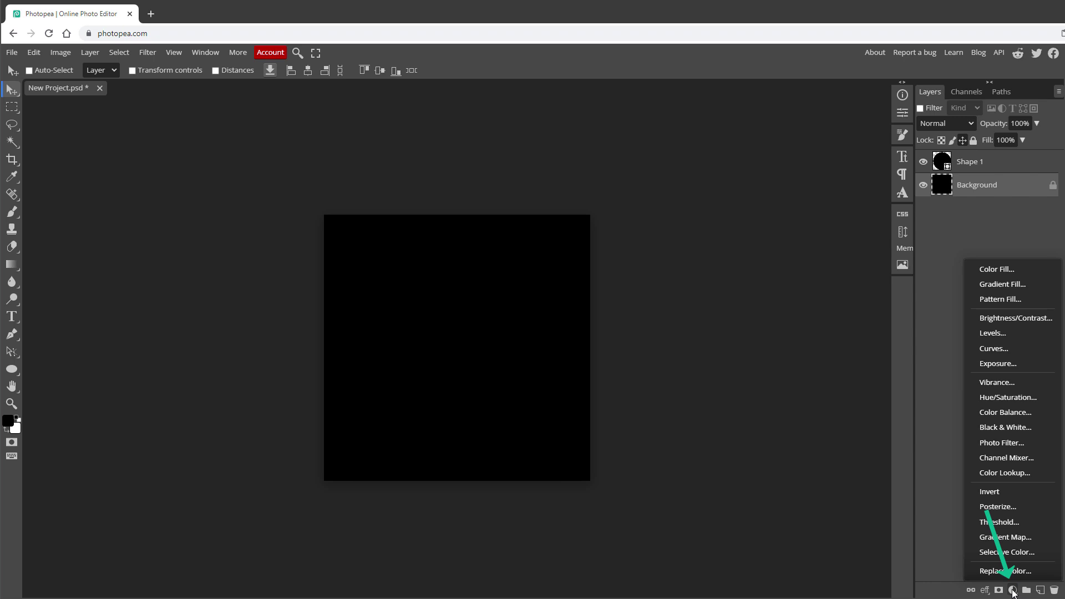
click(990, 270)
drag(114, 269, 87, 268)
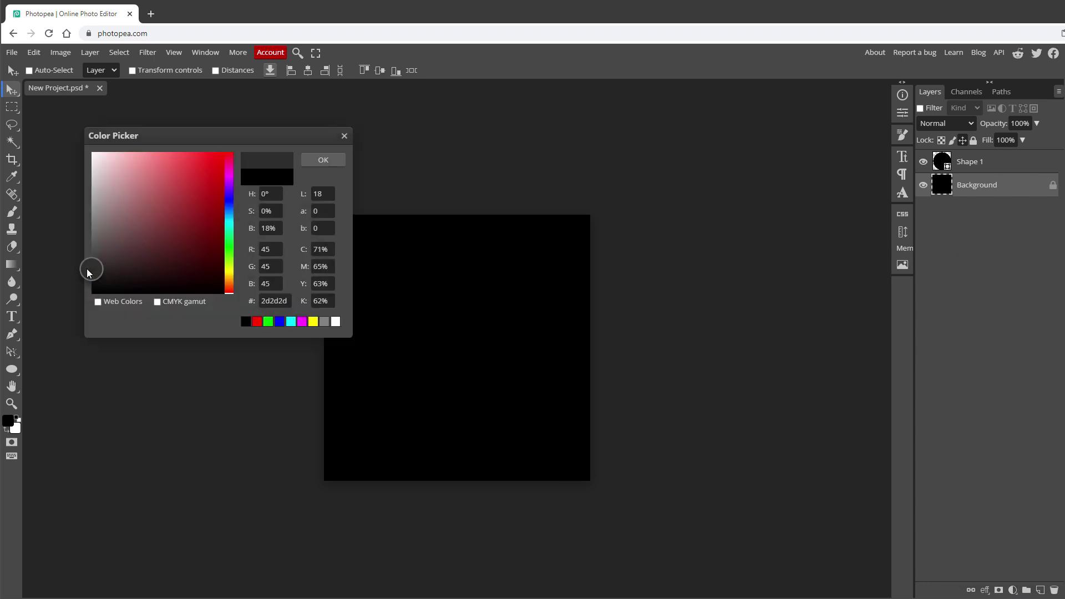
click(312, 160)
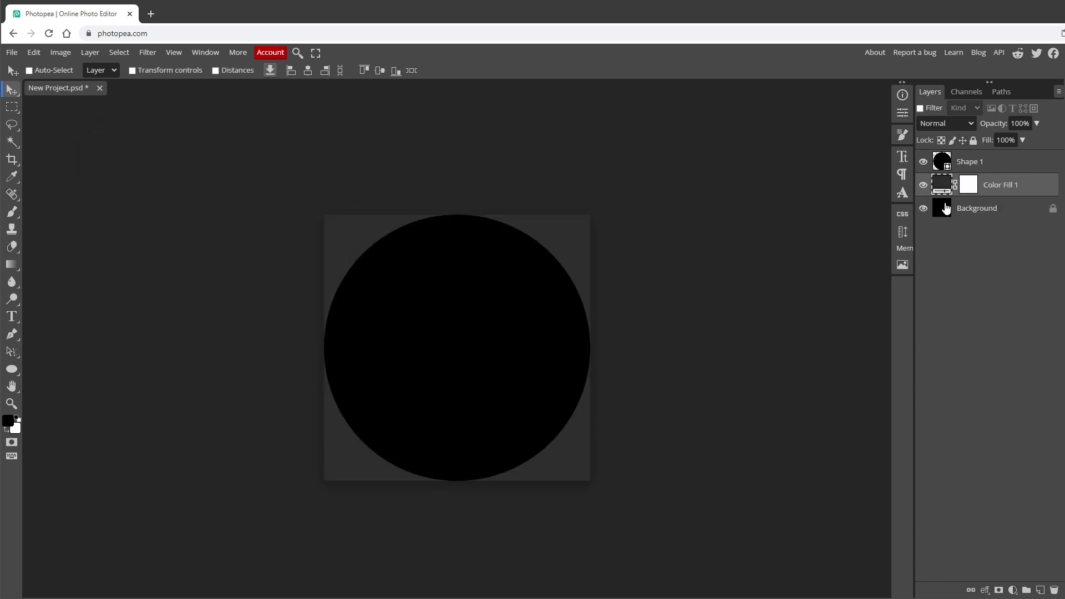
Duplicate the circle layer and scale the copy down to a small dot at the canvas centre
click(982, 161)
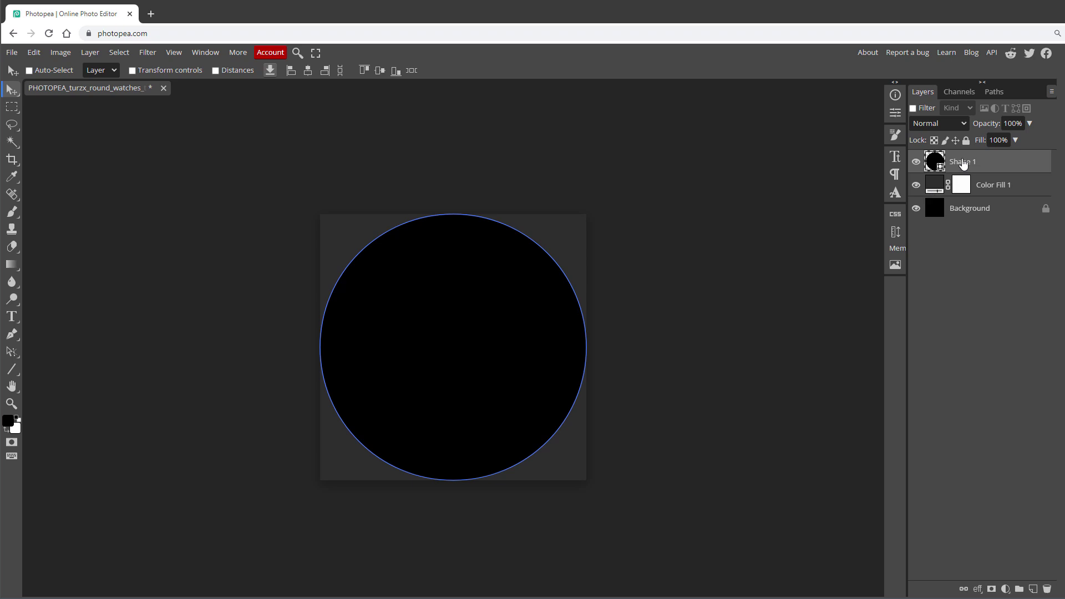
drag(960, 165, 1032, 589)
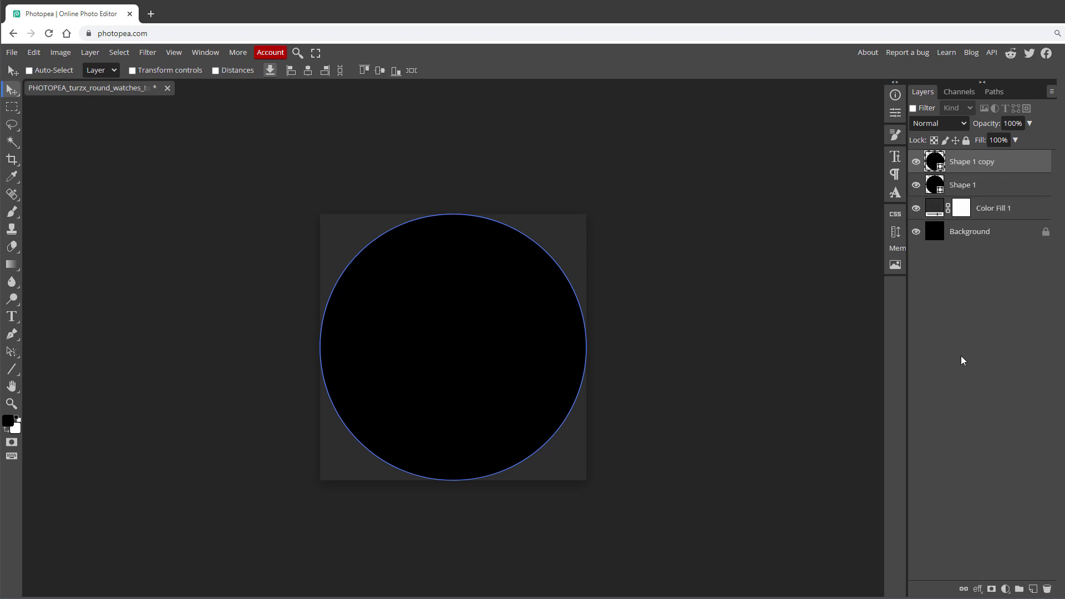
click(43, 58)
mouse_move(115, 297)
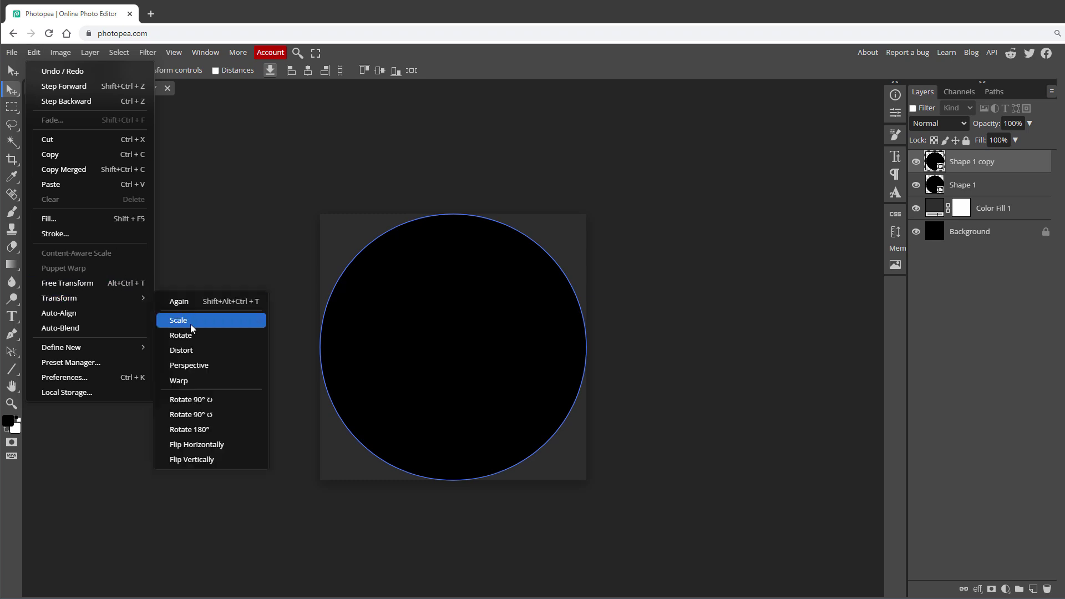
click(191, 322)
click(172, 72)
key(Tab)
key(Return)
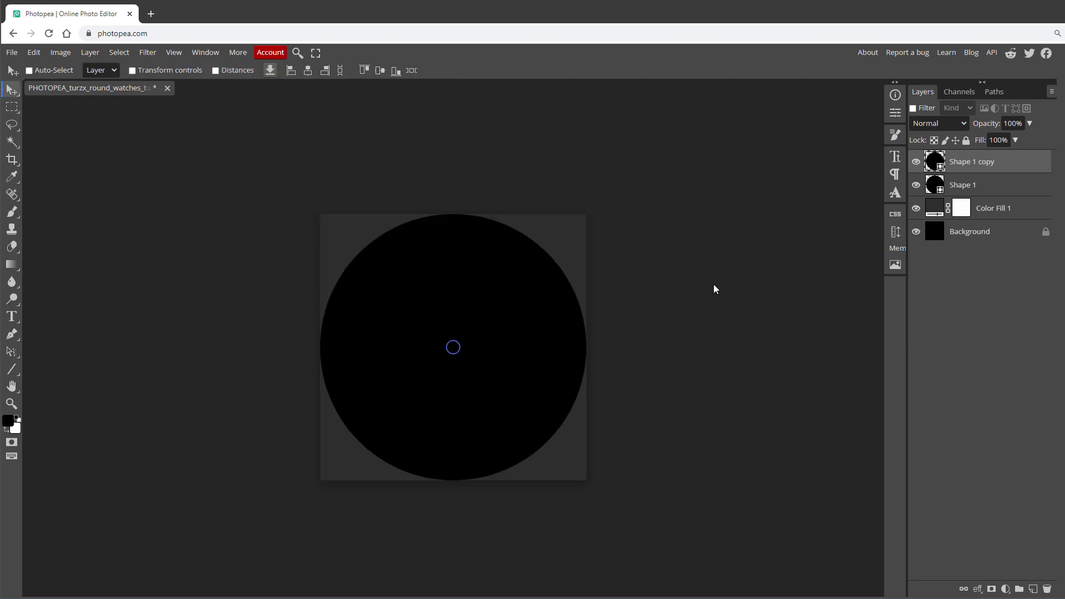
Change the small centre dot's fill color to white
double_click(934, 164)
click(91, 152)
click(324, 160)
Show the pointer coordinate info and draw a short vertical white line shape above the centre dot
key(F8)
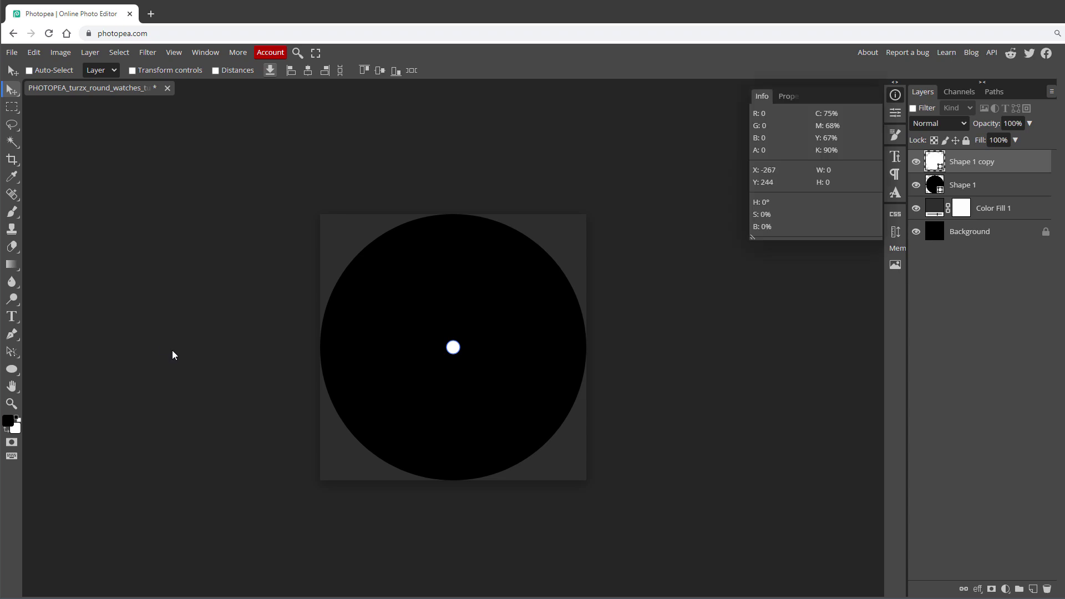
click(12, 375)
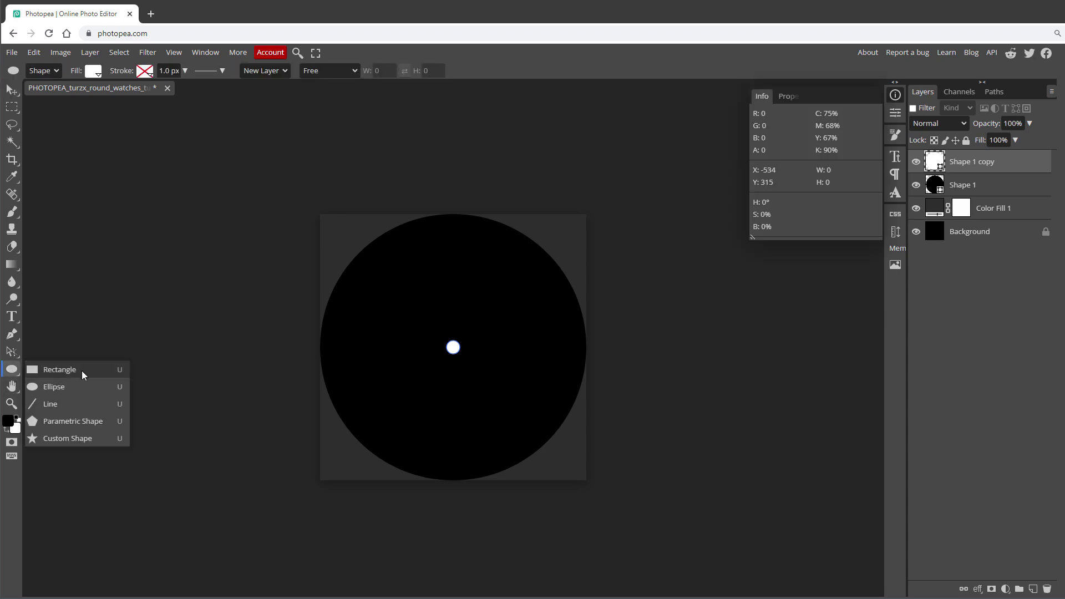
click(84, 406)
click(327, 71)
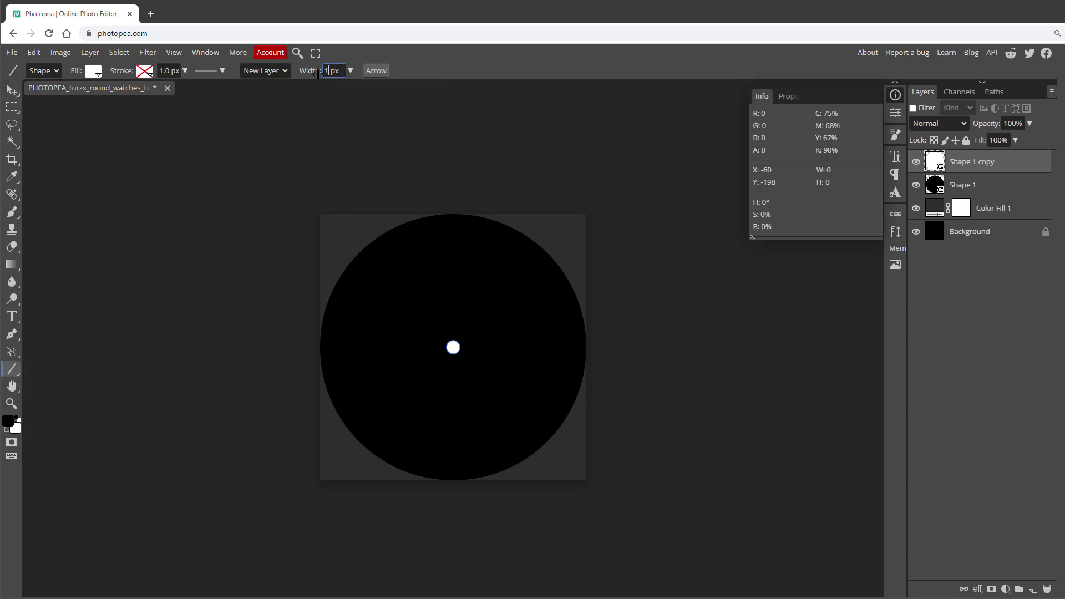
drag(453, 251, 444, 290)
drag(453, 299, 453, 300)
key(v)
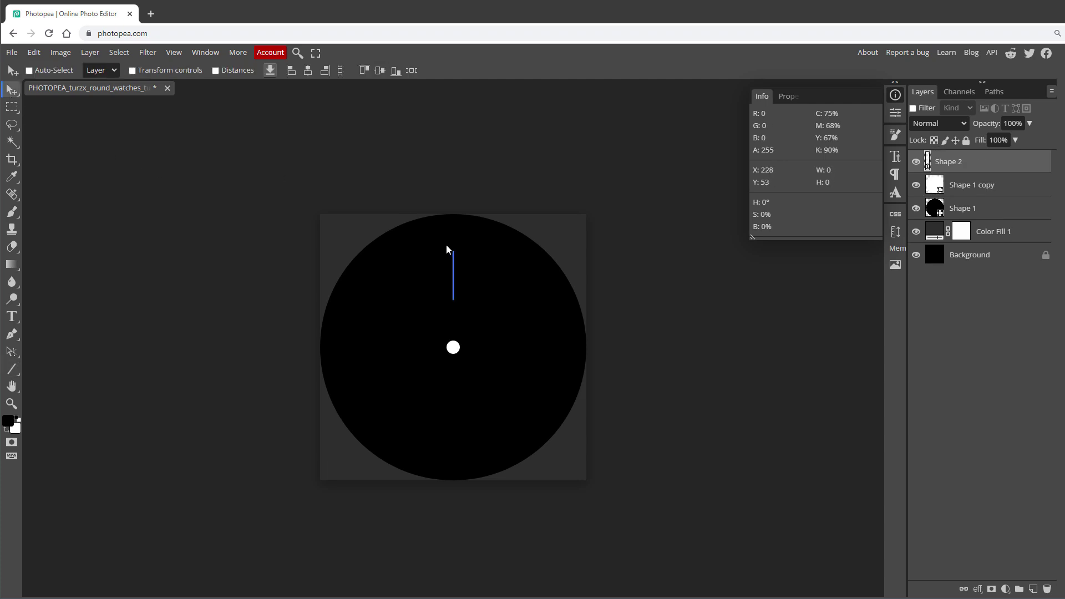
Move the vertical line freely and align it horizontally to the centre of the large black circle
click(954, 188)
click(948, 162)
drag(498, 276, 454, 283)
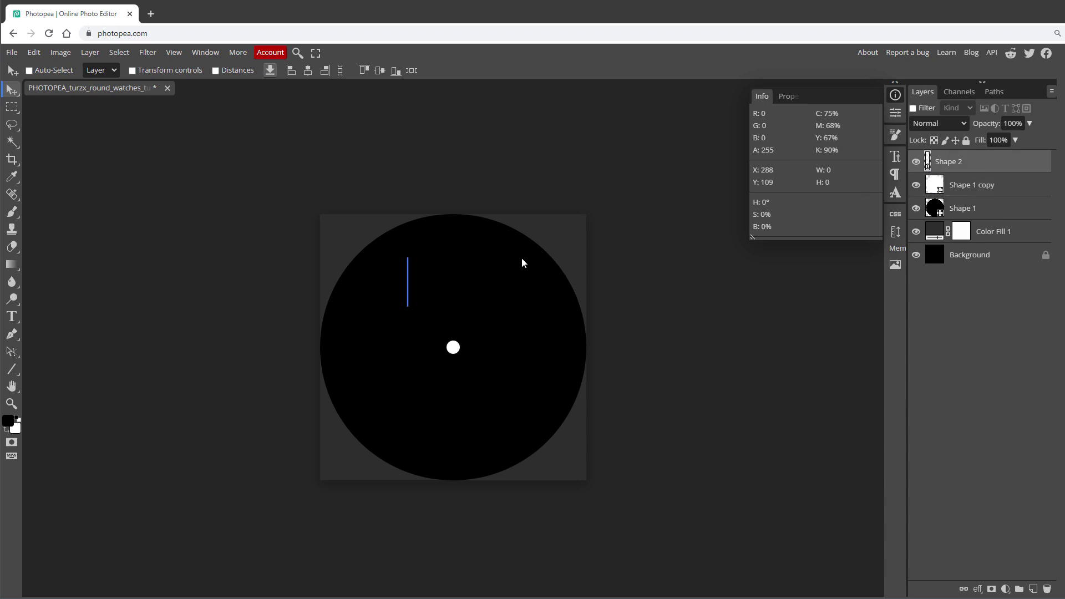
ctrl+click(962, 210)
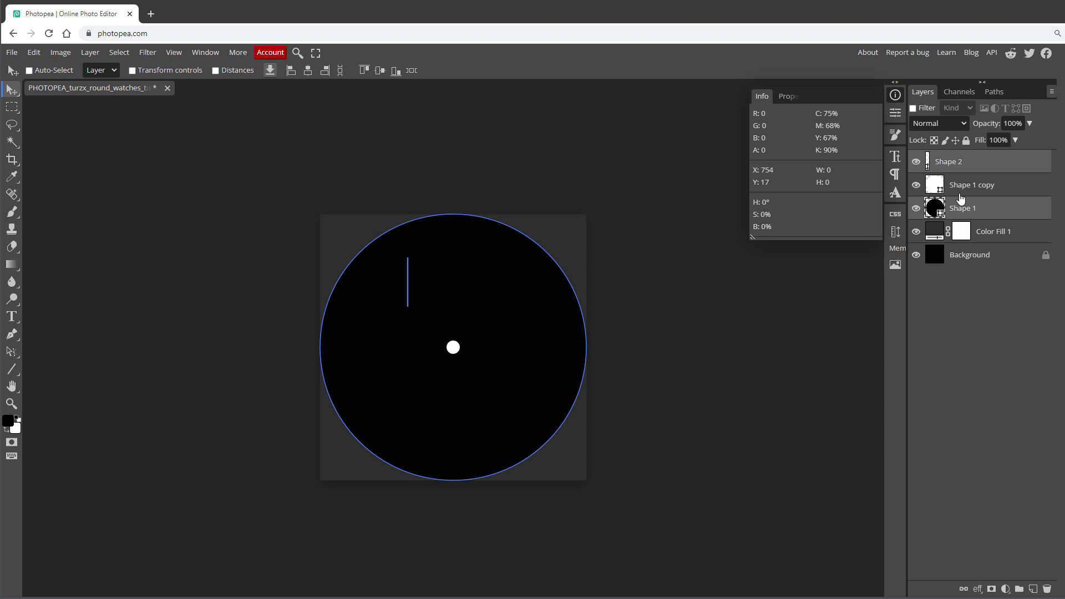
click(308, 71)
click(500, 320)
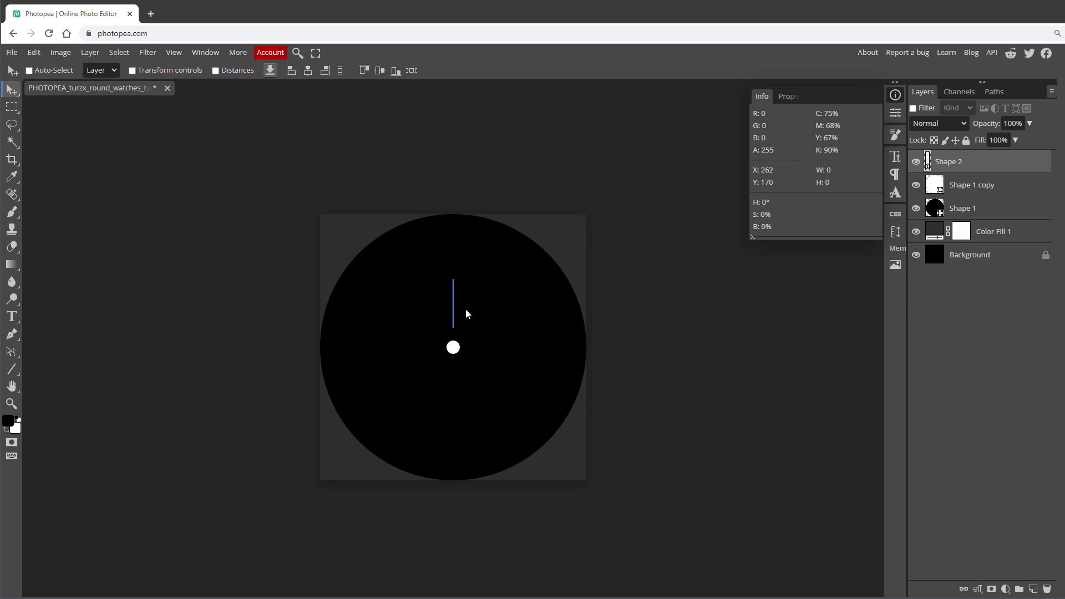
Give the vertical line a white stroke with a width of 10 px
click(11, 352)
click(43, 353)
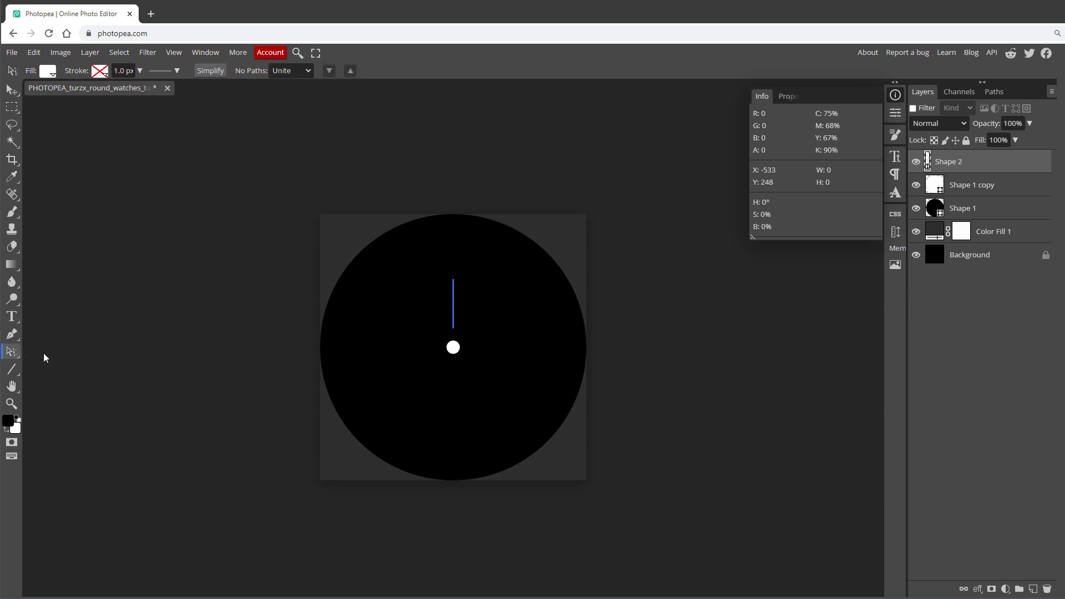
click(106, 76)
click(152, 93)
click(106, 76)
key(Tab)
text(10)
key(Return)
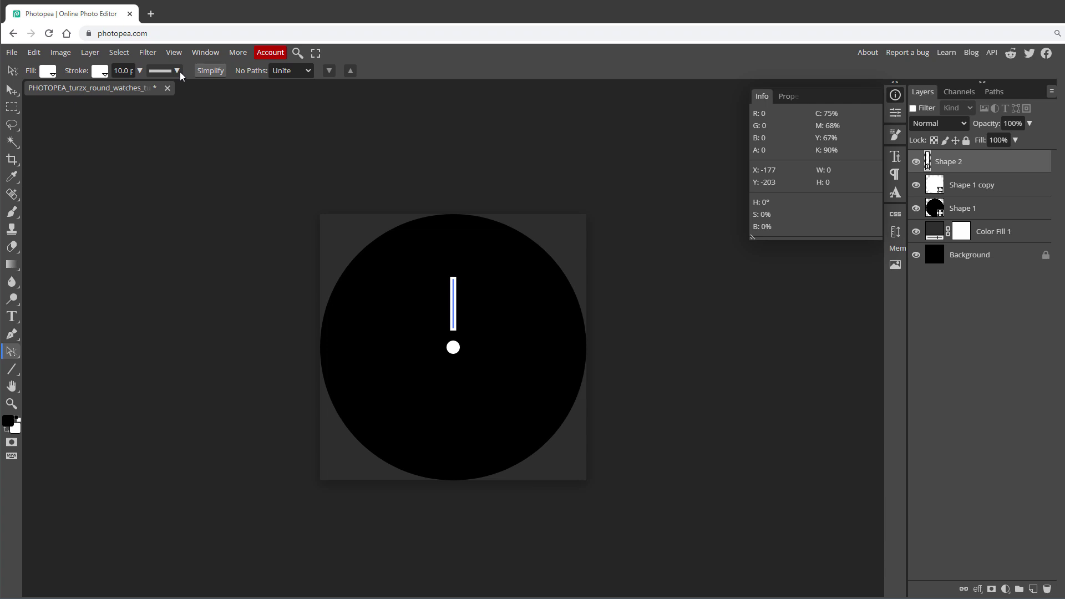
Set the line's stroke to round caps and round corners
click(180, 71)
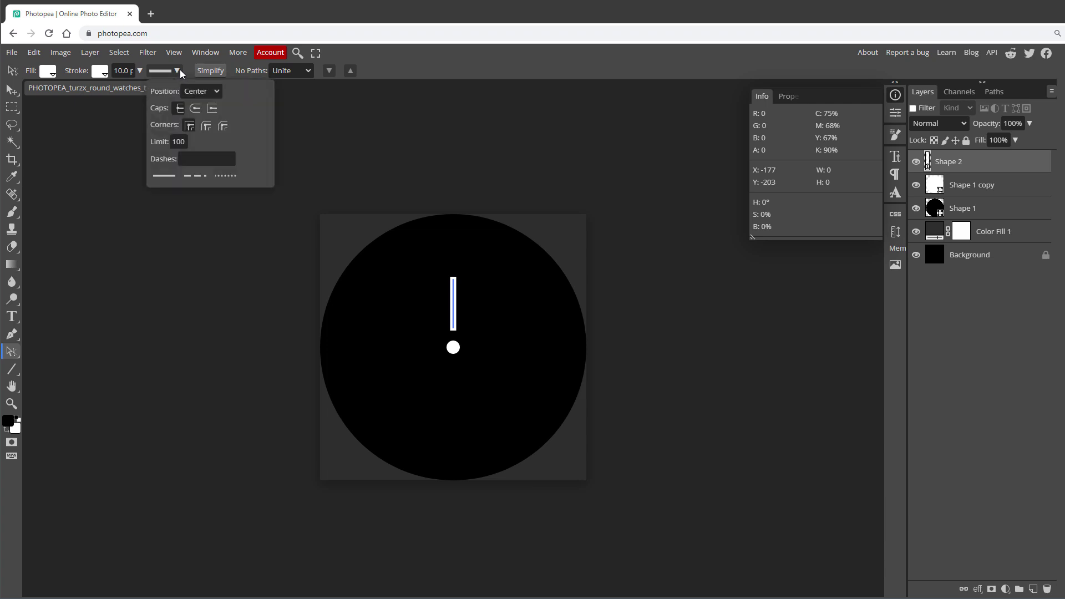
click(195, 109)
click(207, 128)
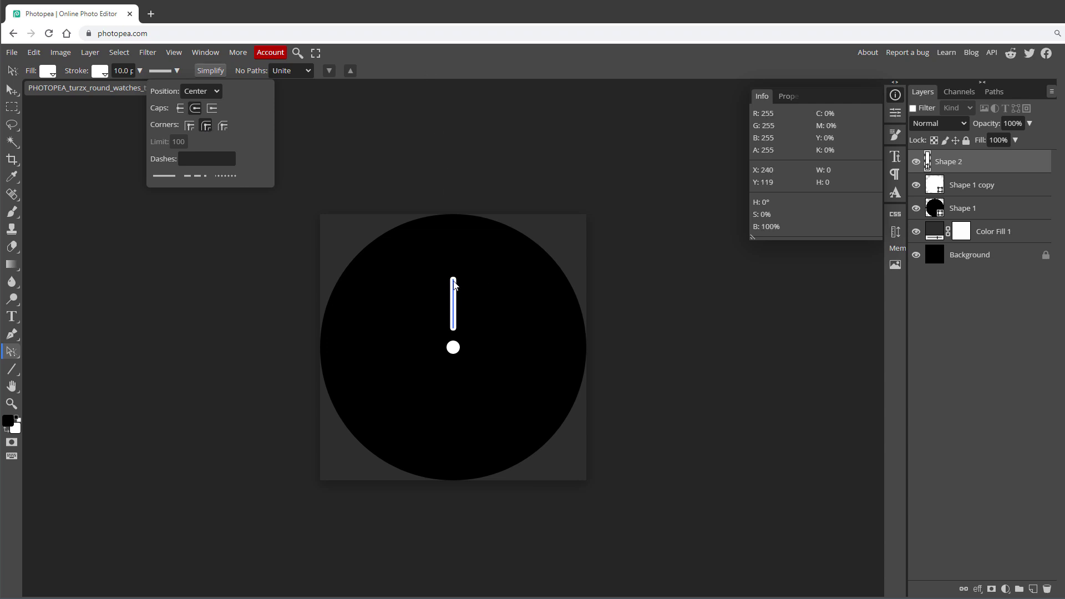
Try a 20 px stroke width on the line and return it to 10 px
click(129, 71)
drag(131, 71, 111, 73)
text(20)
key(Return)
text(10)
key(Return)
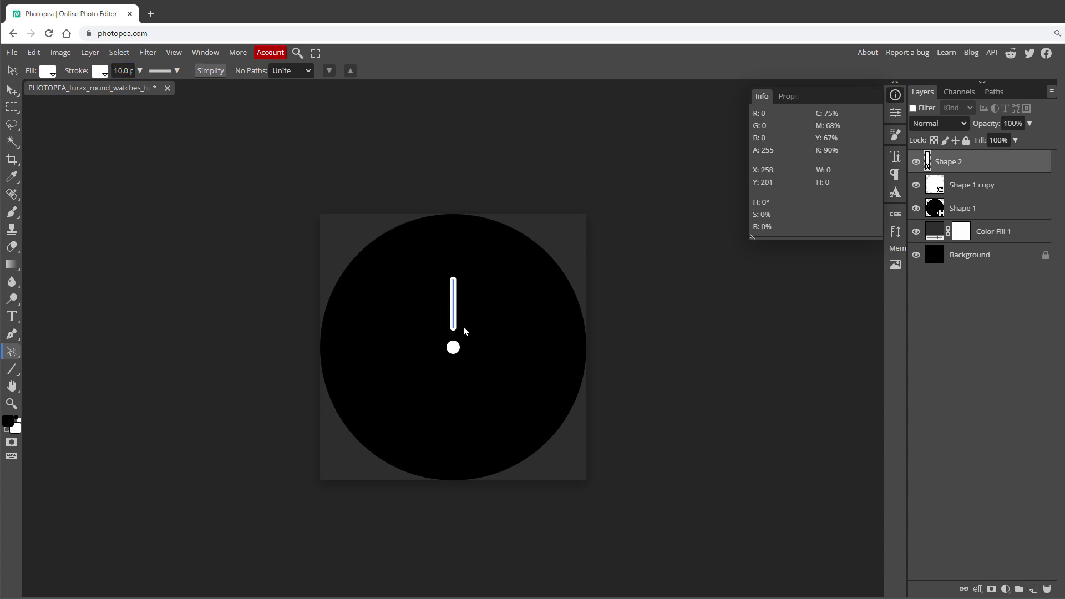
Duplicate the line layer and move the copy straight down until its lower end reaches the centre dot
key(v)
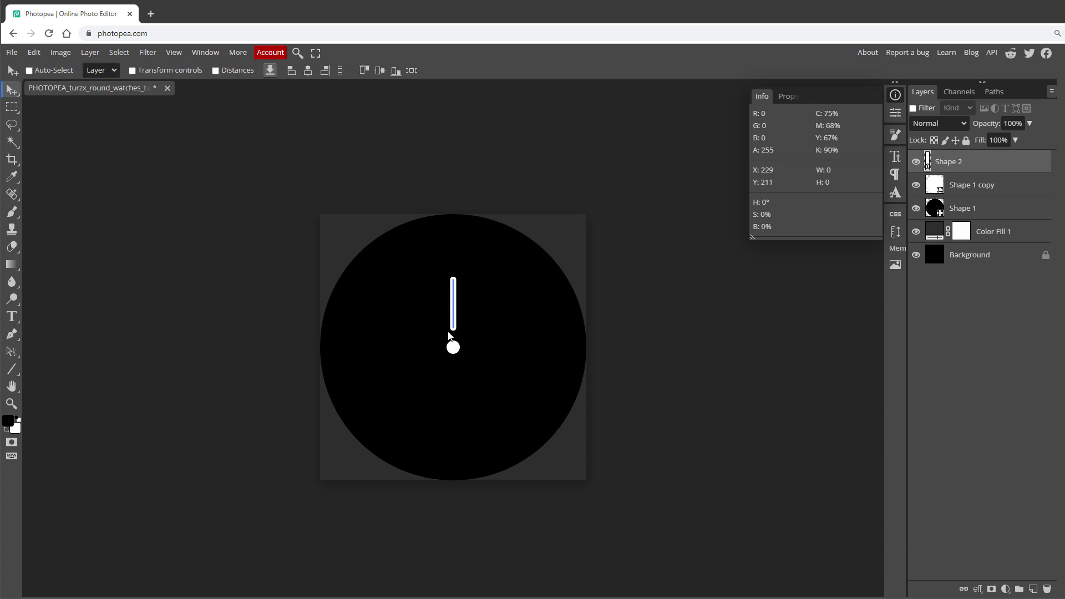
right_click(966, 165)
click(990, 207)
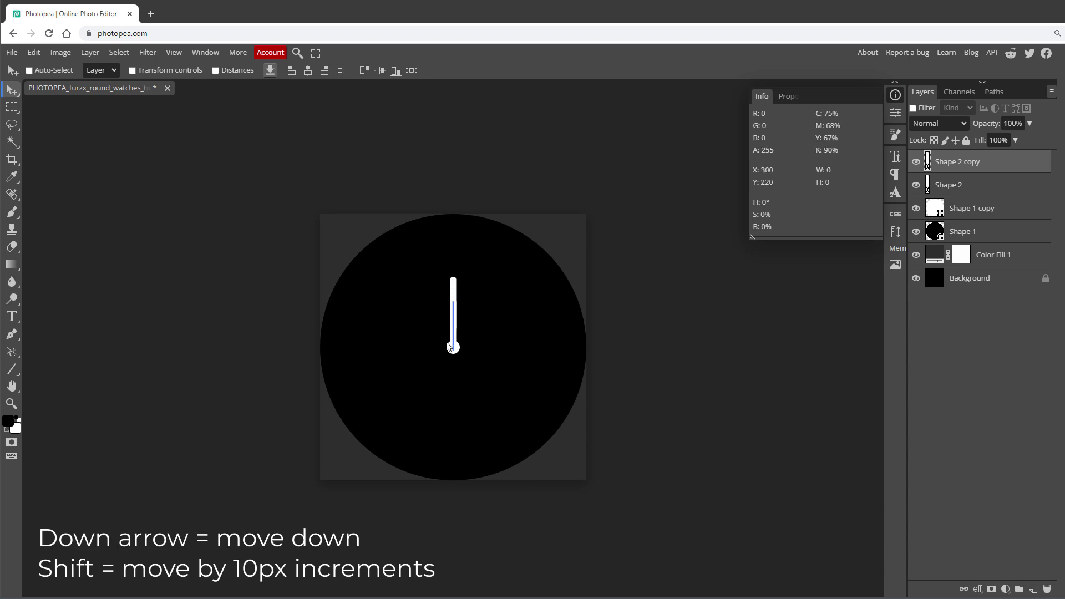
Set the stroke width of the duplicated line to 1 px
click(12, 351)
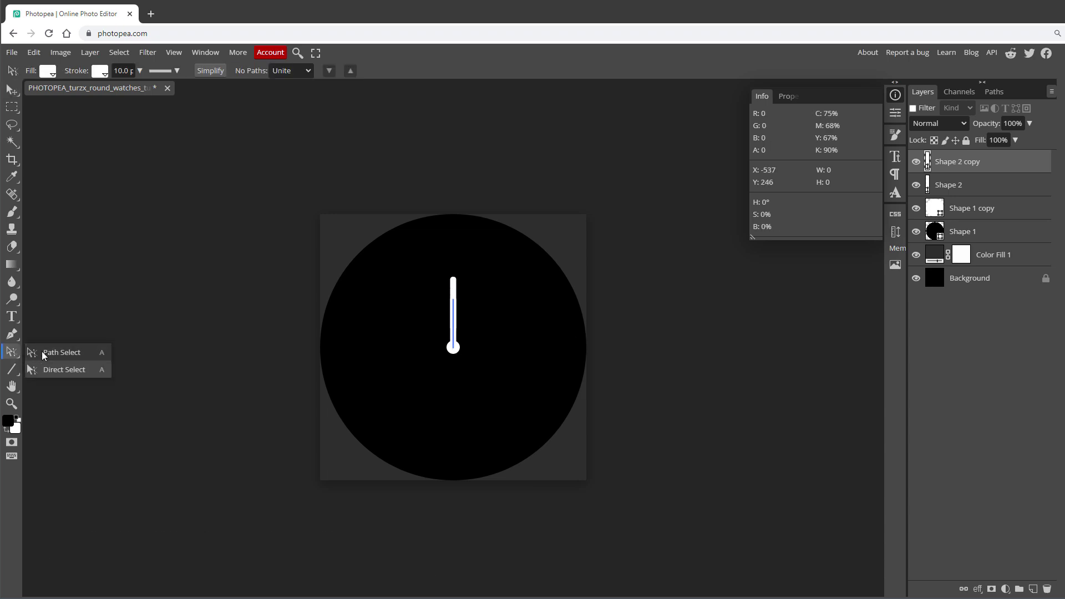
click(127, 70)
key(ctrl+a)
text(1)
key(Return)
Group the thick line layer and its thin copy into one folder
click(948, 184)
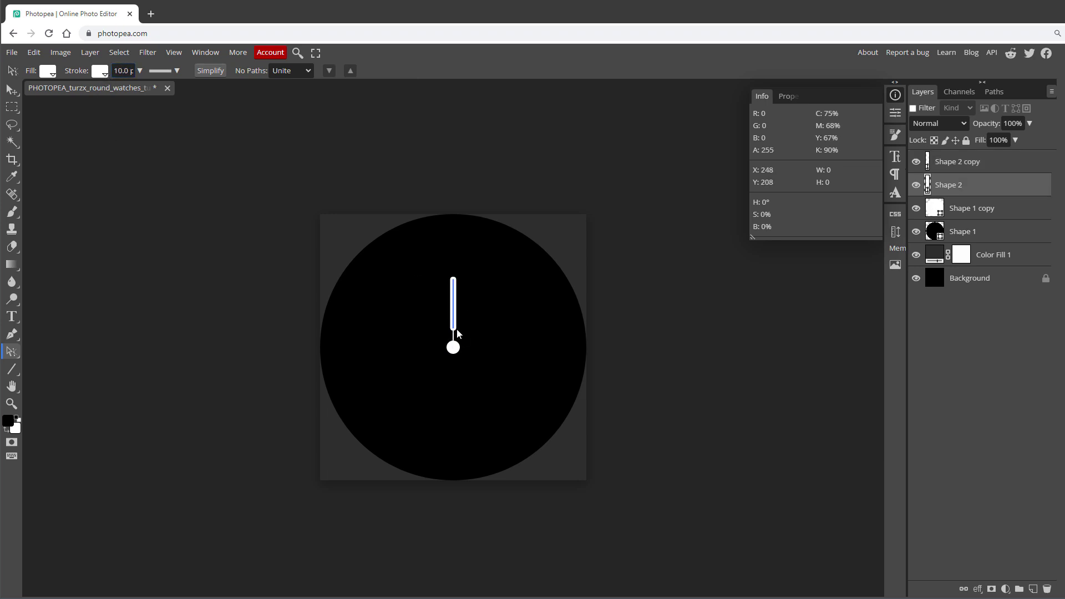
key(v)
click(984, 168)
shift+click(977, 185)
key(ctrl)
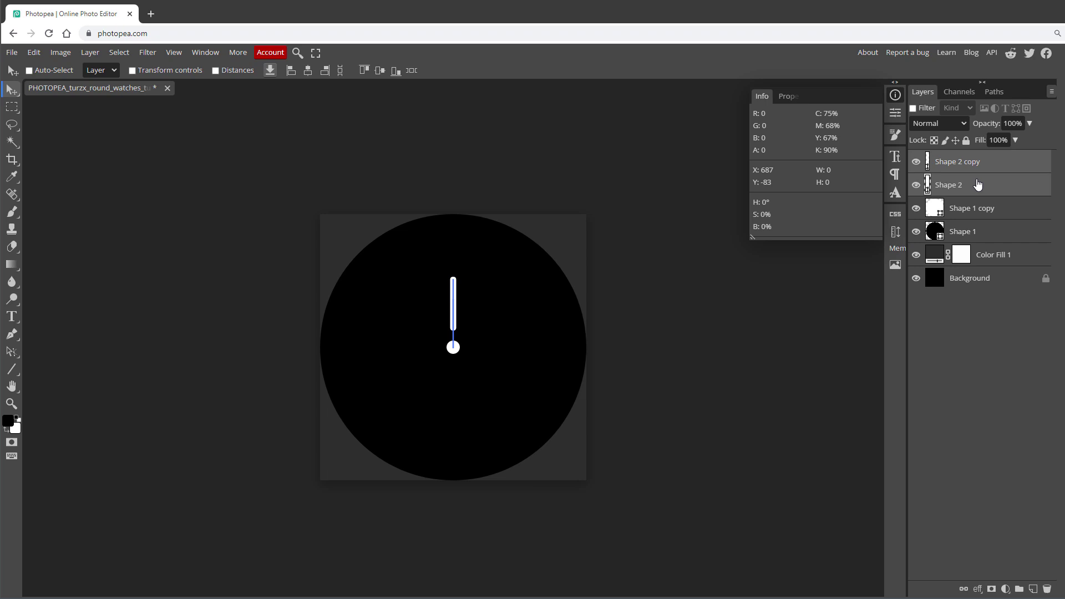
key(ctrl+g)
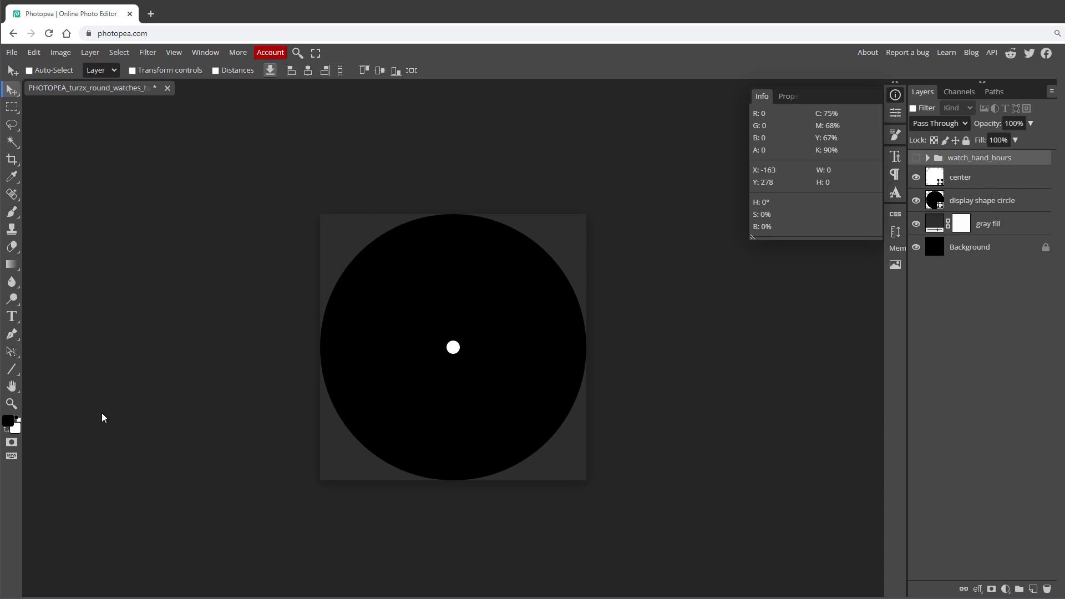
Draw a vertical line between the dial's upper edge and the centre dot, and centre it horizontally on the display circle
click(11, 369)
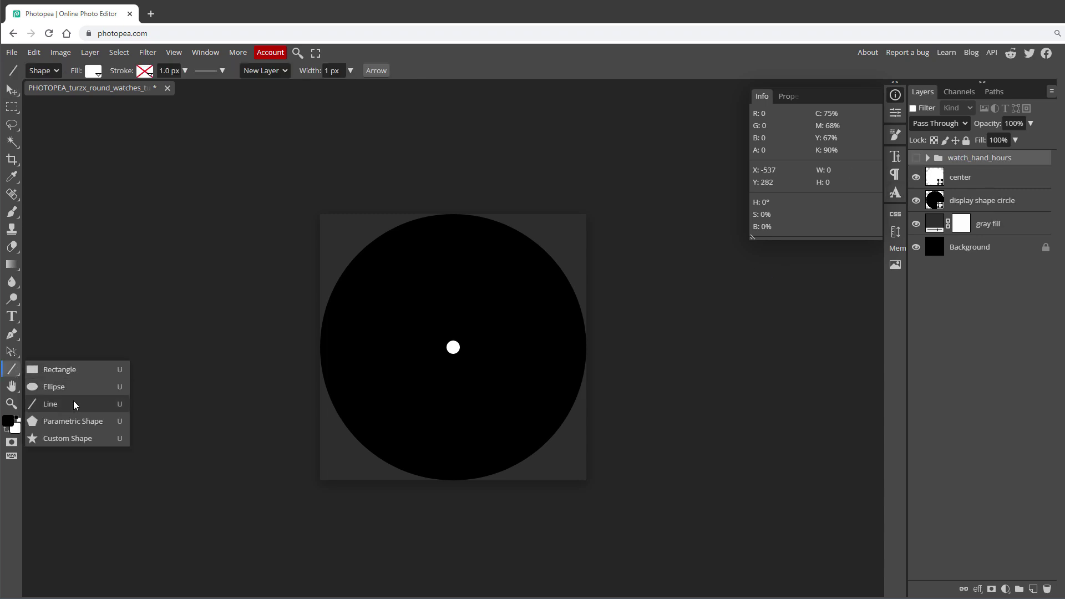
click(76, 405)
drag(448, 230, 448, 321)
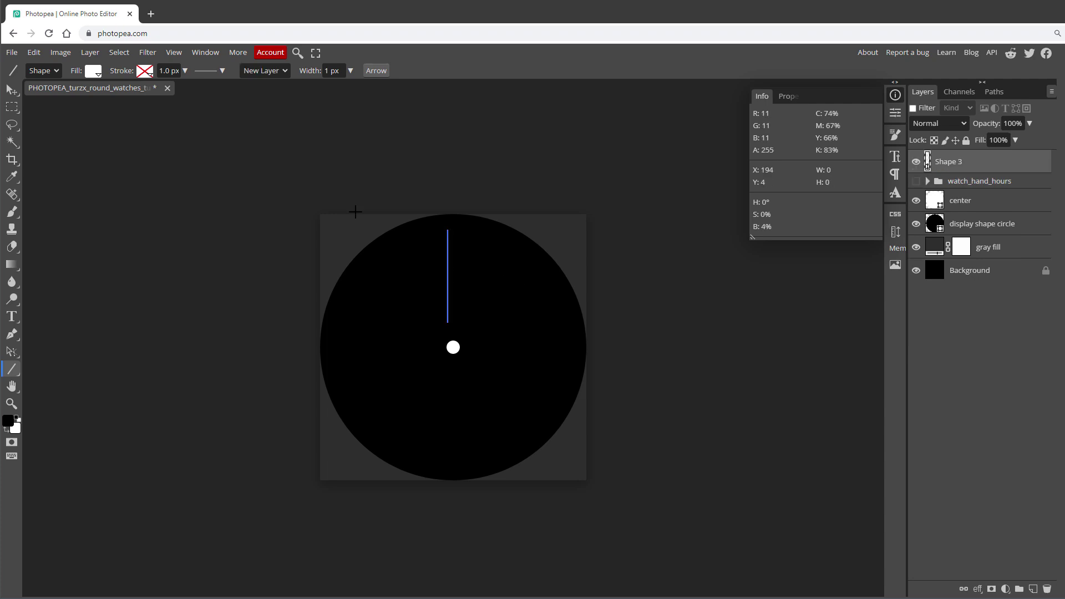
click(12, 89)
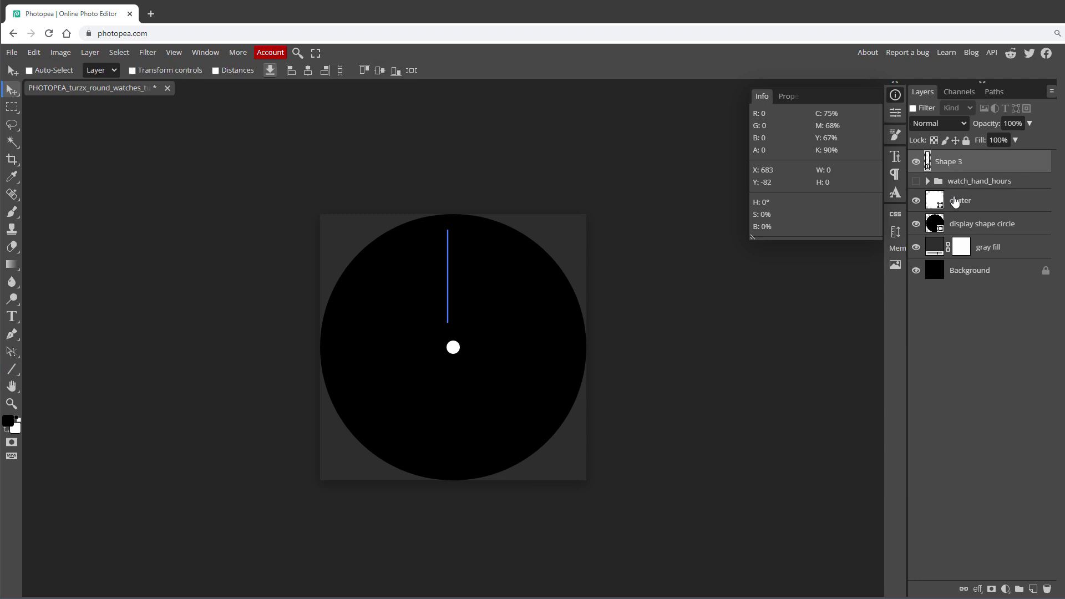
ctrl+click(963, 224)
click(308, 71)
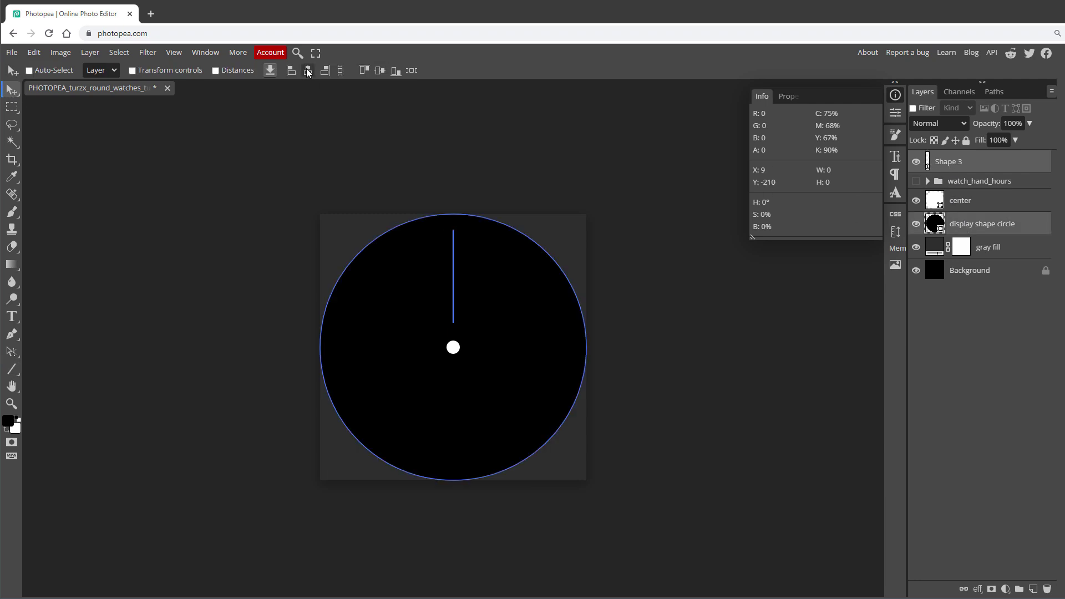
Give the new line a white 10 px stroke with rounded ends
click(990, 169)
key(a)
double_click(126, 70)
text(10)
key(Return)
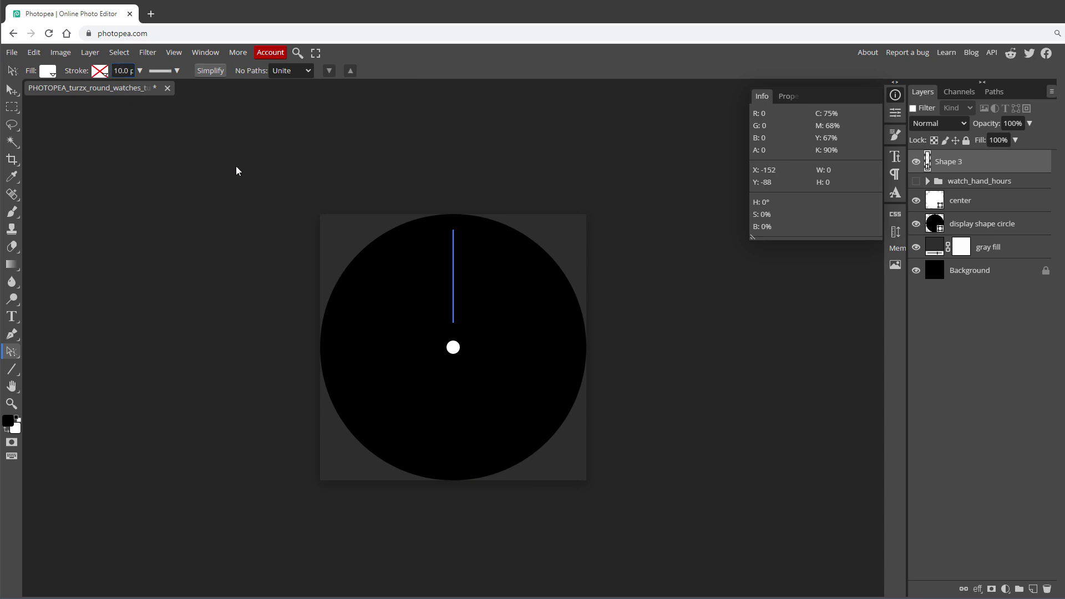
click(104, 75)
click(149, 95)
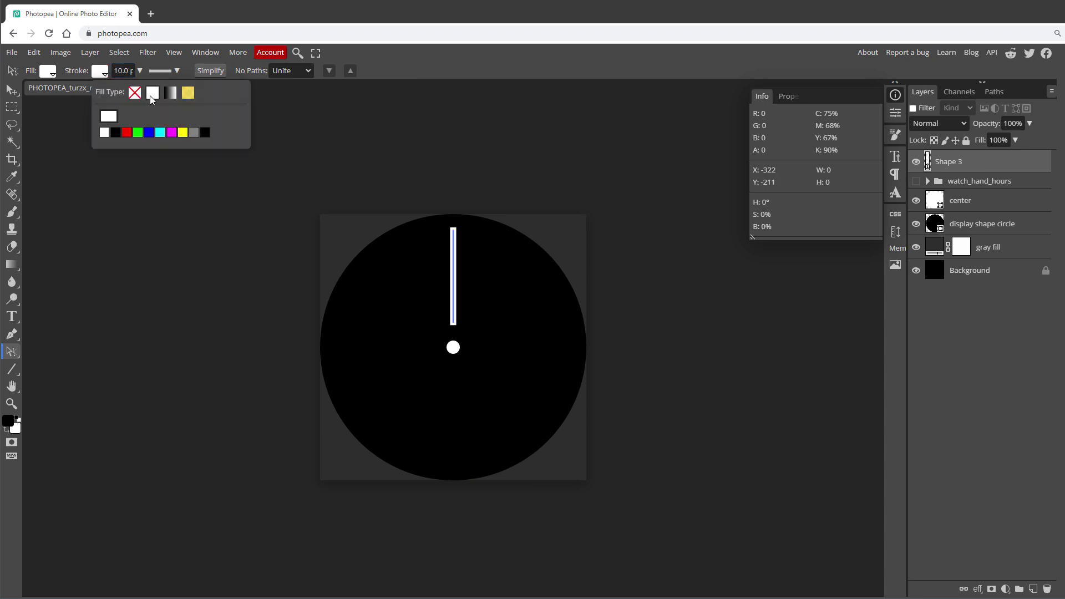
click(176, 70)
click(197, 109)
click(205, 127)
Duplicate the thick line, move the copy straight down to the centre dot and set its stroke width to 1 px
key(v)
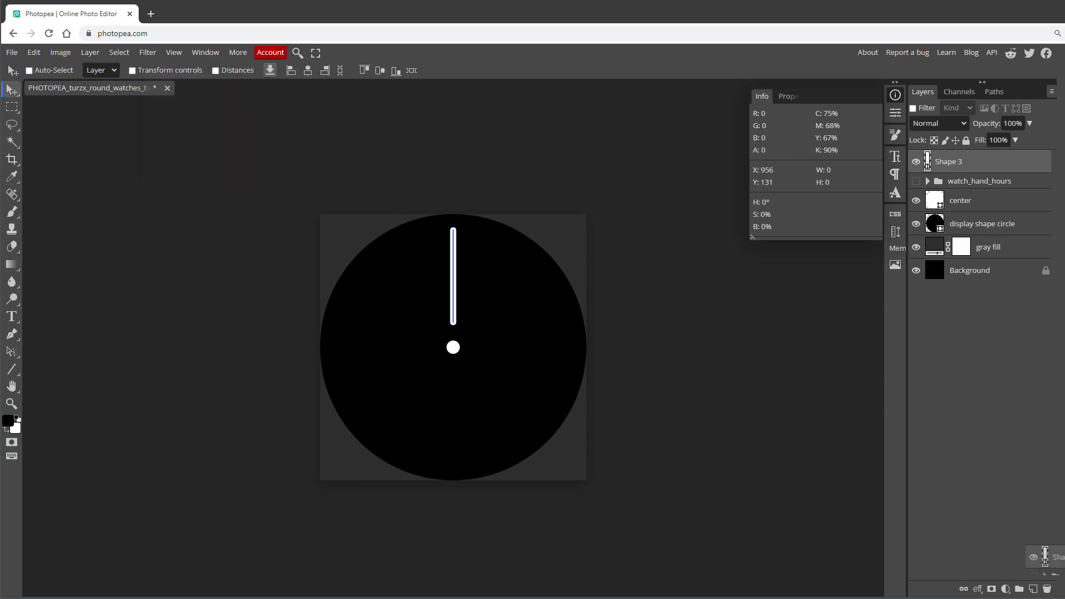
key(ctrl+j)
key(shift+Down)
key(shift+Down)
key(shift+Down)
key(shift+Down)
key(a)
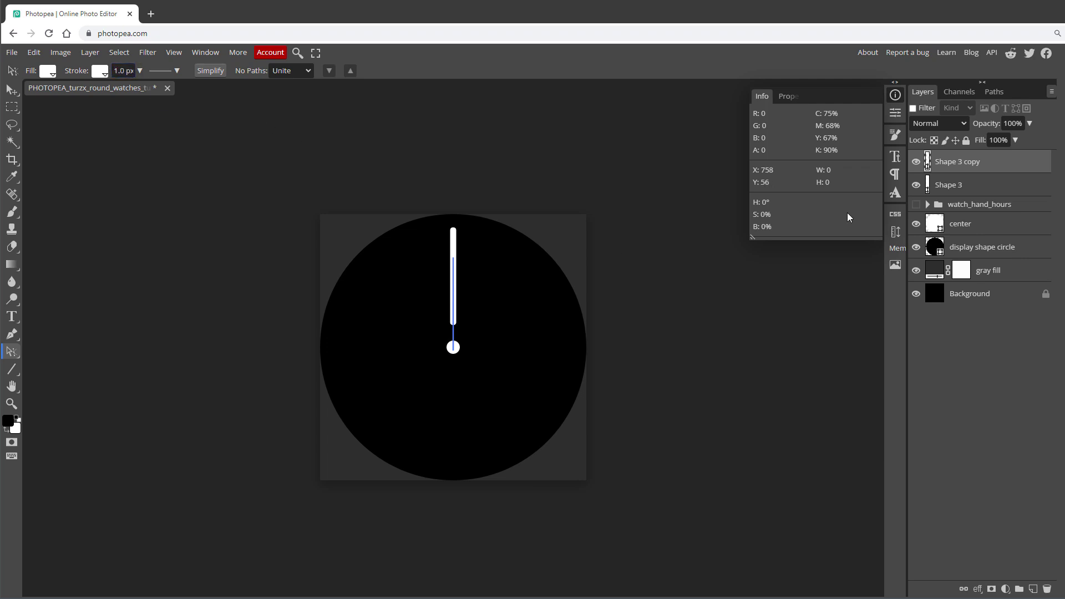
Group the thick line and its thin copy into one folder and hide that folder
key(v)
shift+click(985, 184)
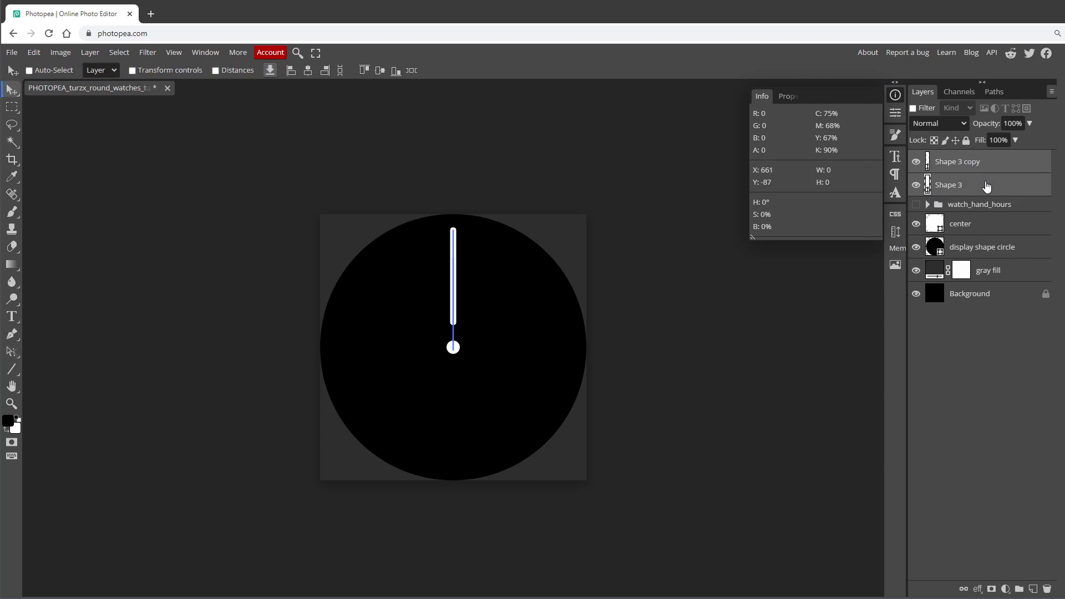
key(ctrl+g)
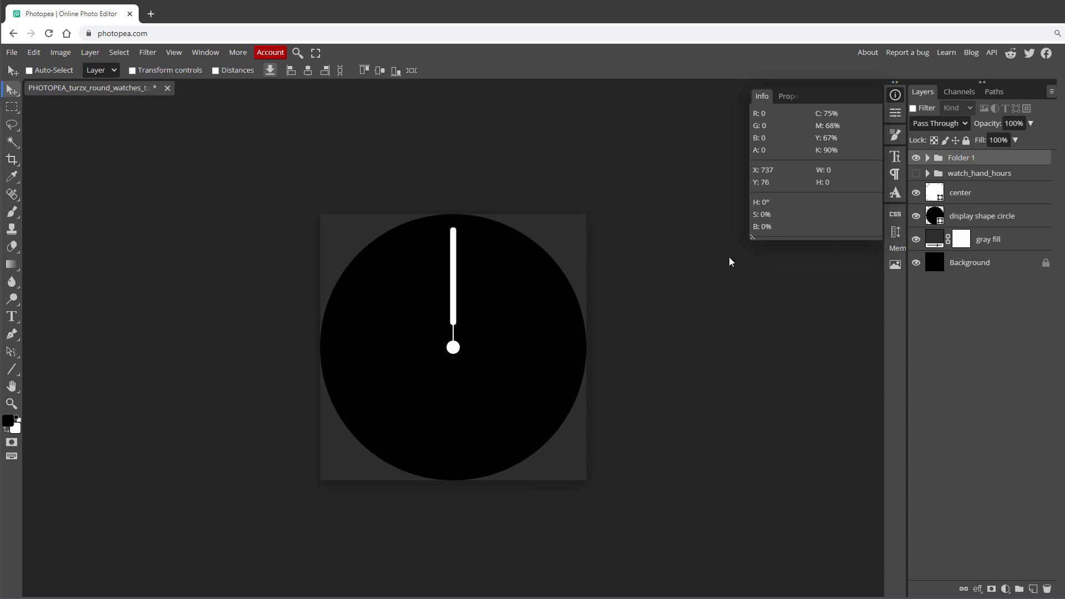
click(916, 159)
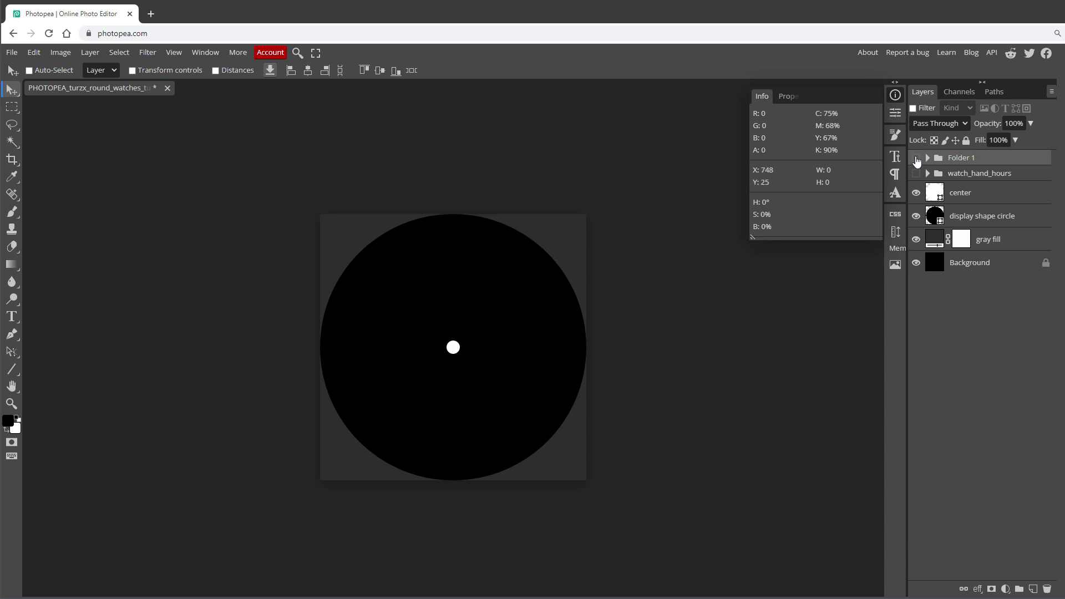
Draw a long vertical line from near the dial's upper edge to below the centre dot, centred horizontally on the display circle
click(10, 370)
mouse_move(450, 223)
mouse_down()
mouse_move(462, 247)
mouse_move(459, 375)
mouse_up()
key(v)
ctrl+click(971, 217)
click(308, 70)
Set the long line's stroke to white with a width of 1 px
click(11, 351)
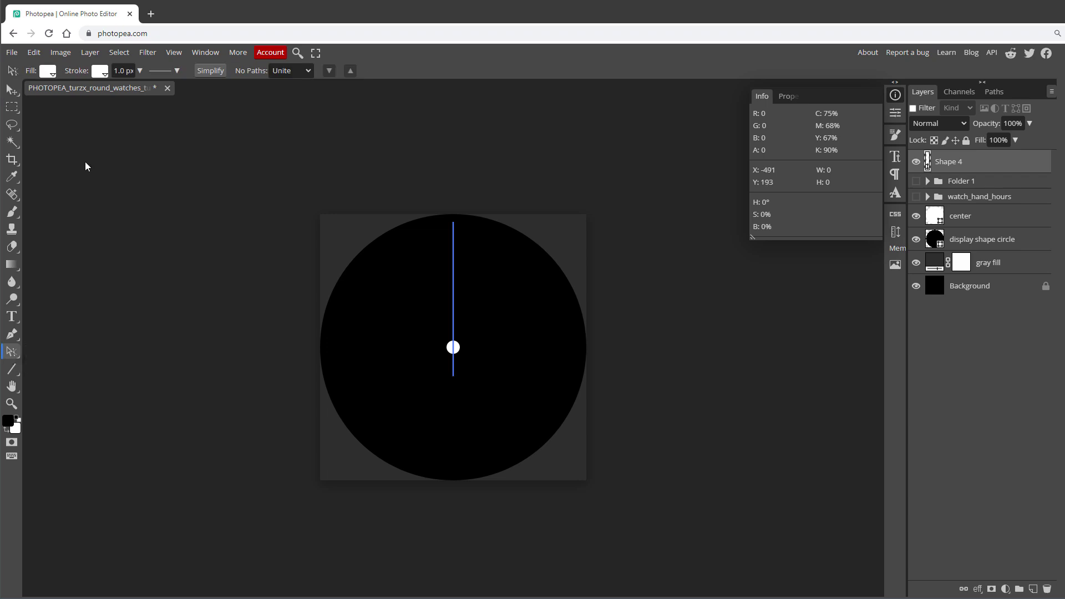
drag(128, 77, 118, 73)
click(177, 70)
click(960, 182)
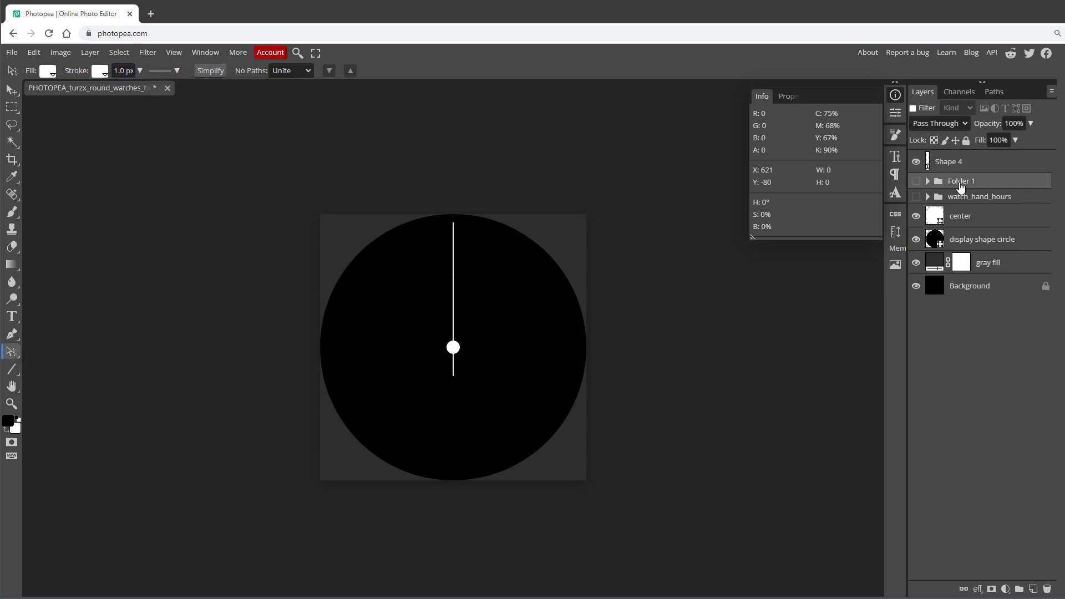
click(964, 167)
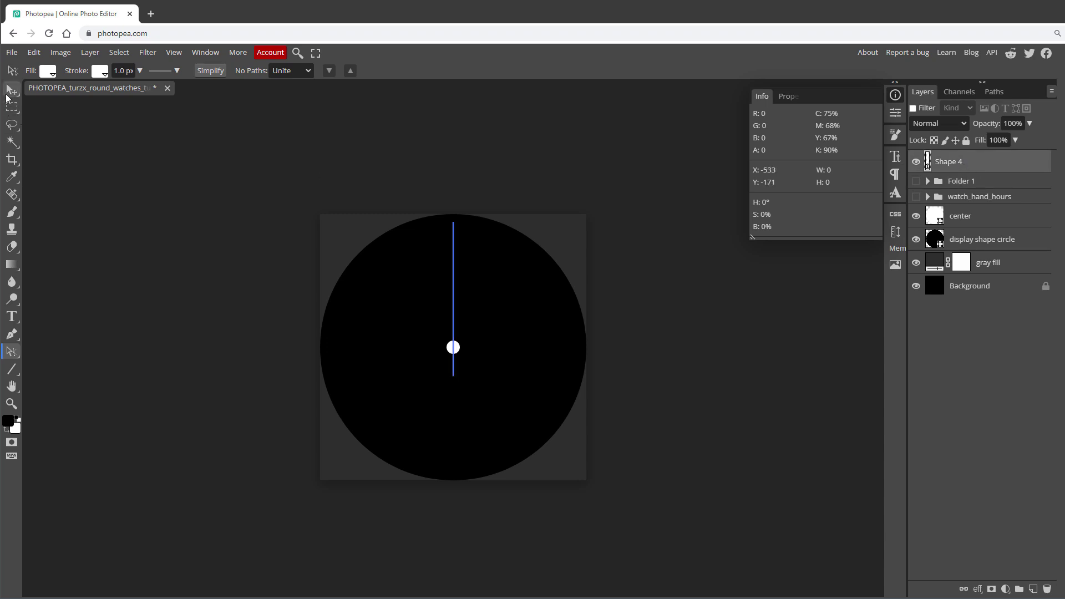
Start a new text layer on the dial beside the long thin line
click(12, 89)
click(12, 404)
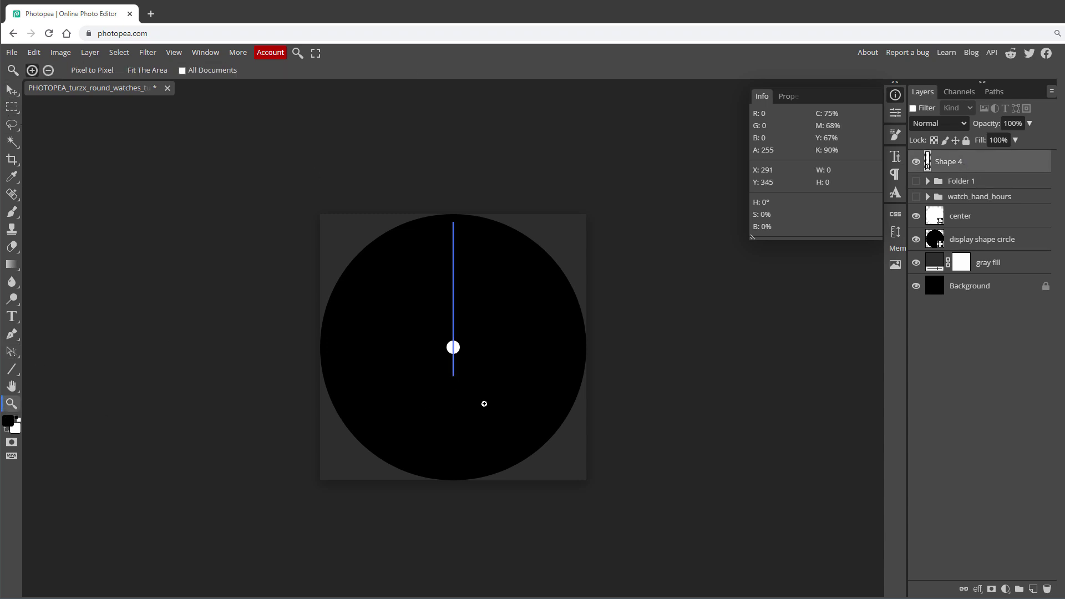
click(482, 405)
click(482, 404)
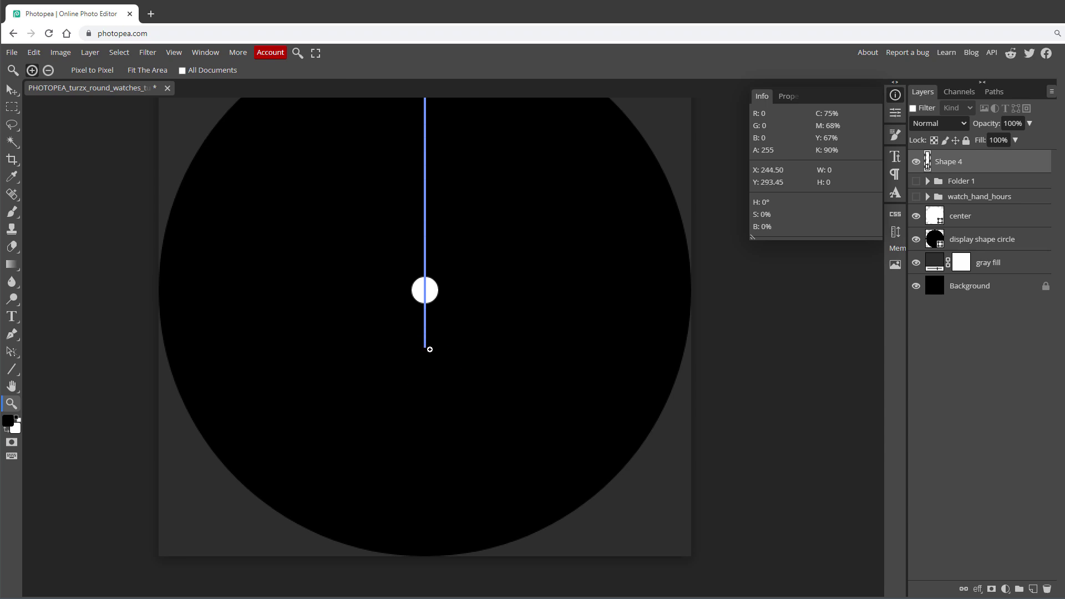
scroll(434, 316, up, 3)
scroll(435, 316, down, 2)
click(11, 369)
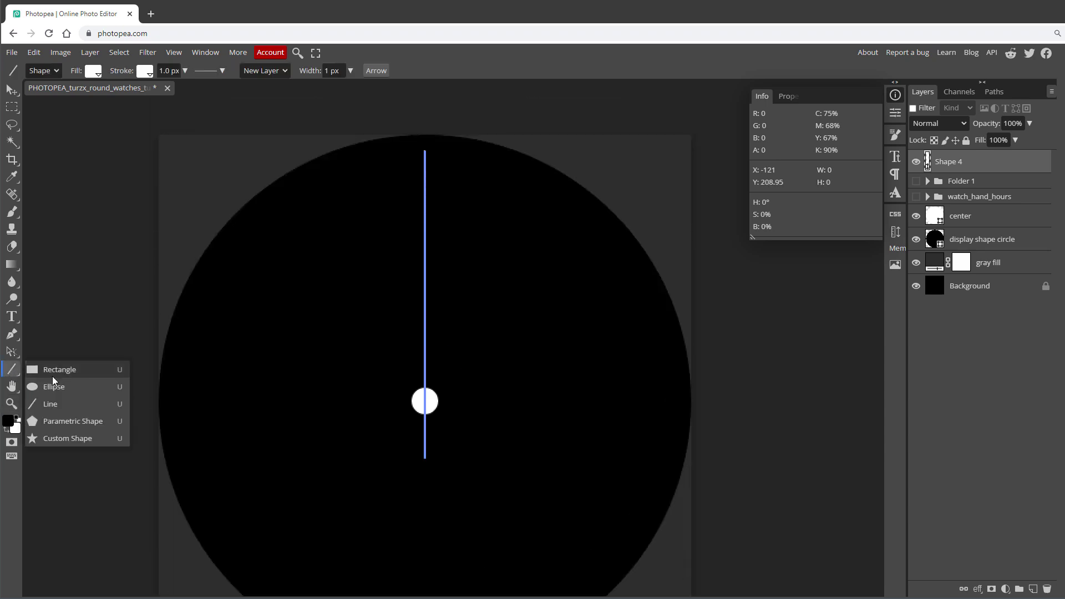
click(11, 317)
click(285, 324)
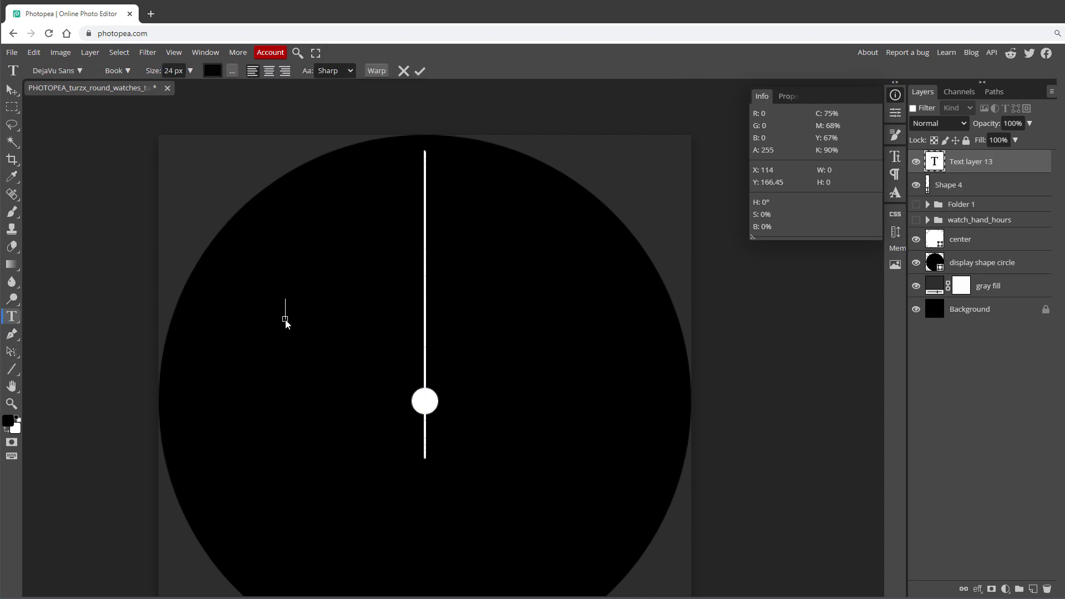
Insert a hollow circle glyph from the Fira Code font into the text layer
click(215, 53)
click(229, 244)
click(749, 115)
click(800, 161)
text(fira)
click(765, 172)
drag(879, 155, 880, 374)
click(729, 299)
Colour the circle glyph white (#ffffff) and place it at the lower end of the long thin line
drag(301, 312, 285, 318)
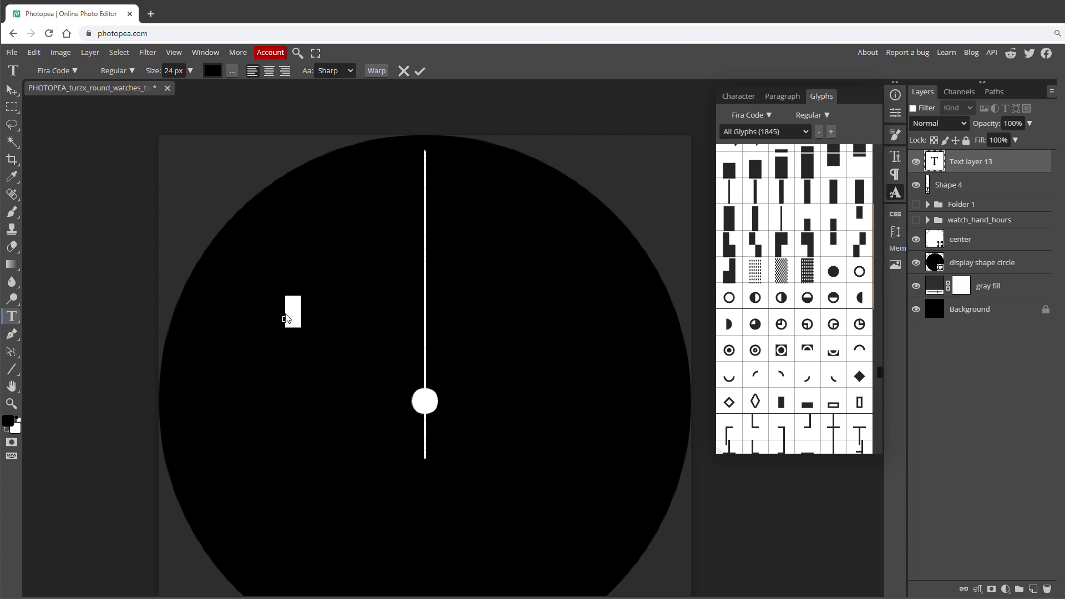
click(212, 70)
click(91, 153)
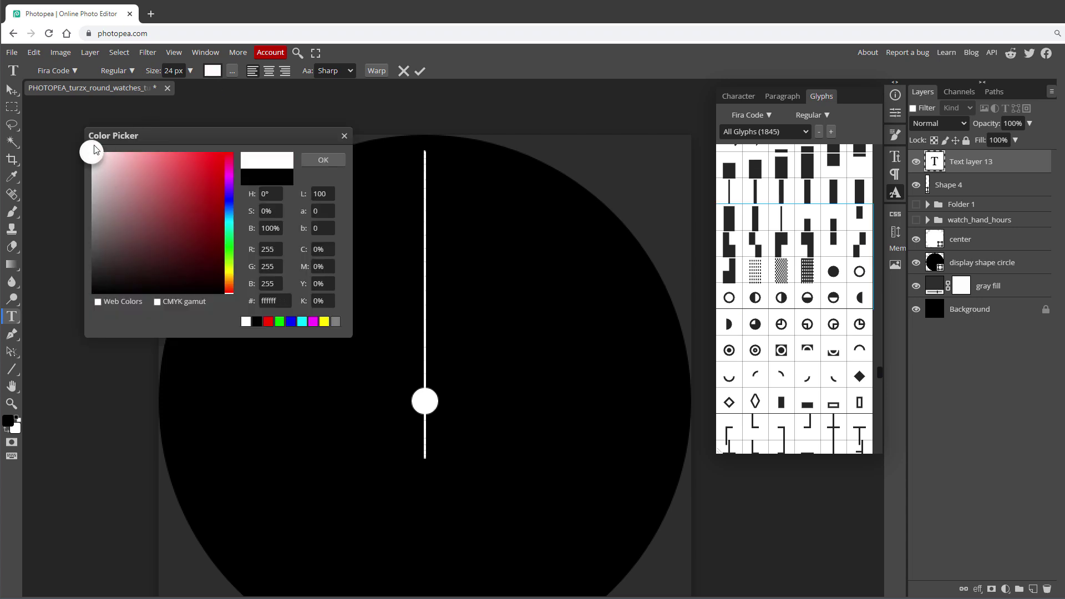
click(323, 159)
click(11, 91)
drag(319, 312, 452, 465)
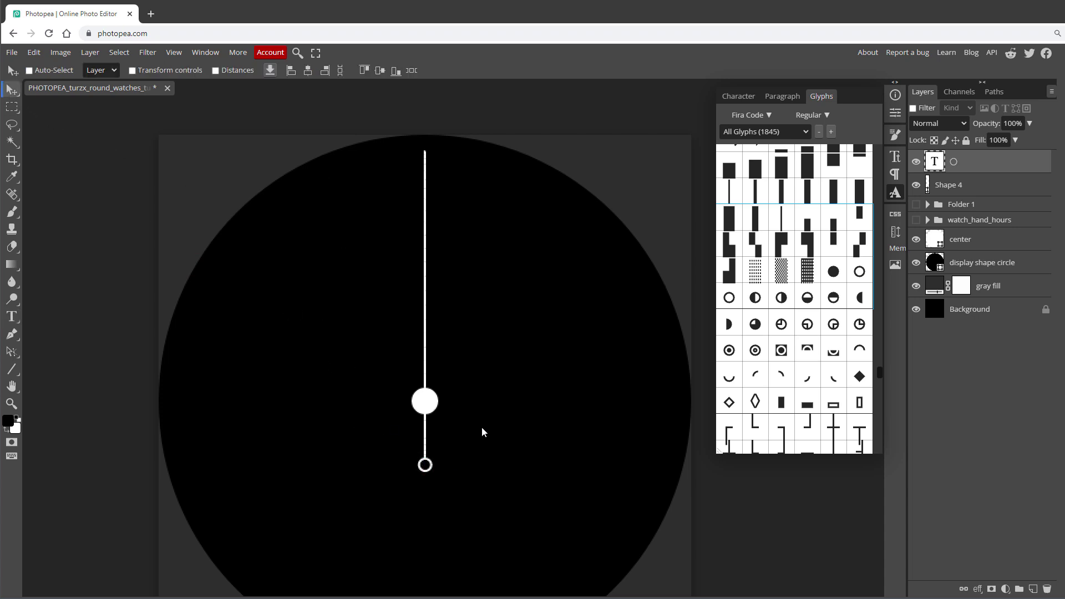
Group the circle glyph and the long thin line into one folder and collapse the glyph list
shift+click(964, 188)
key(ctrl+g)
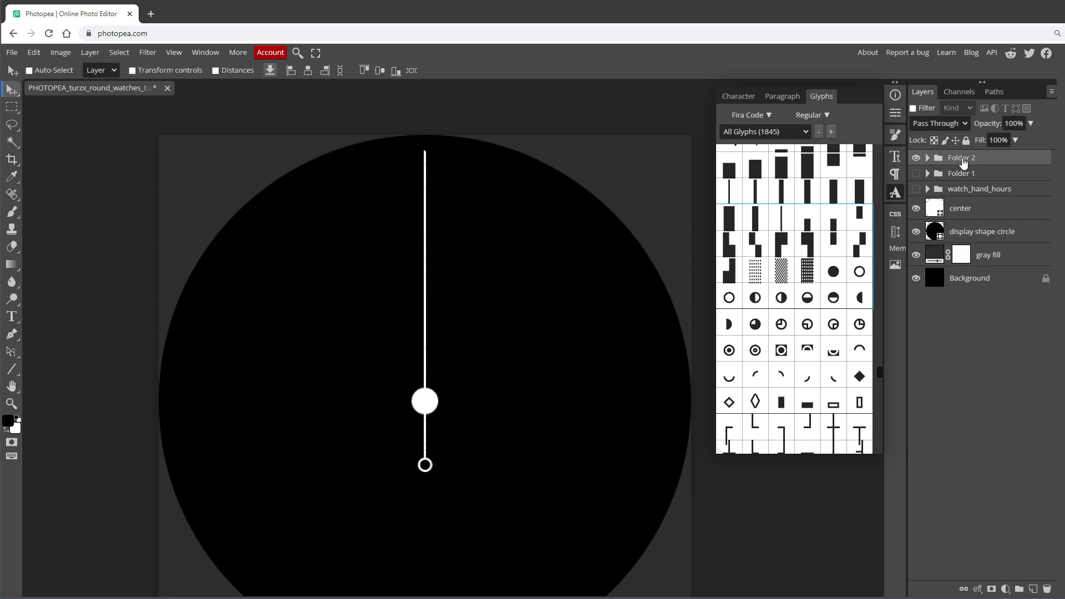
click(642, 298)
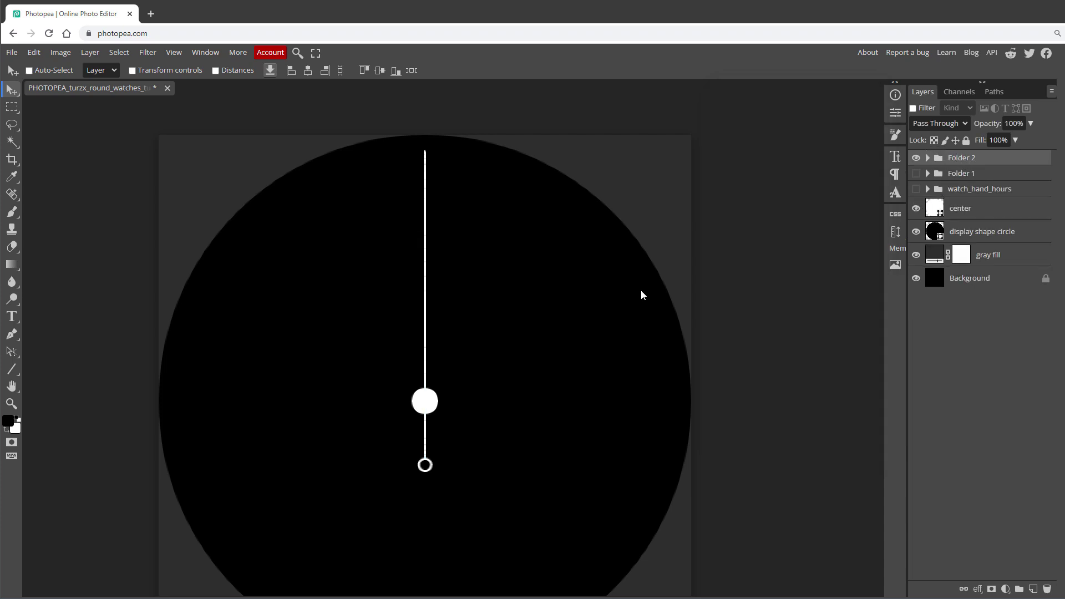
Apply a purple (#962fff) Color Overlay at 100% opacity to the folder with the long line and circle glyph
double_click(1033, 161)
drag(268, 145, 653, 144)
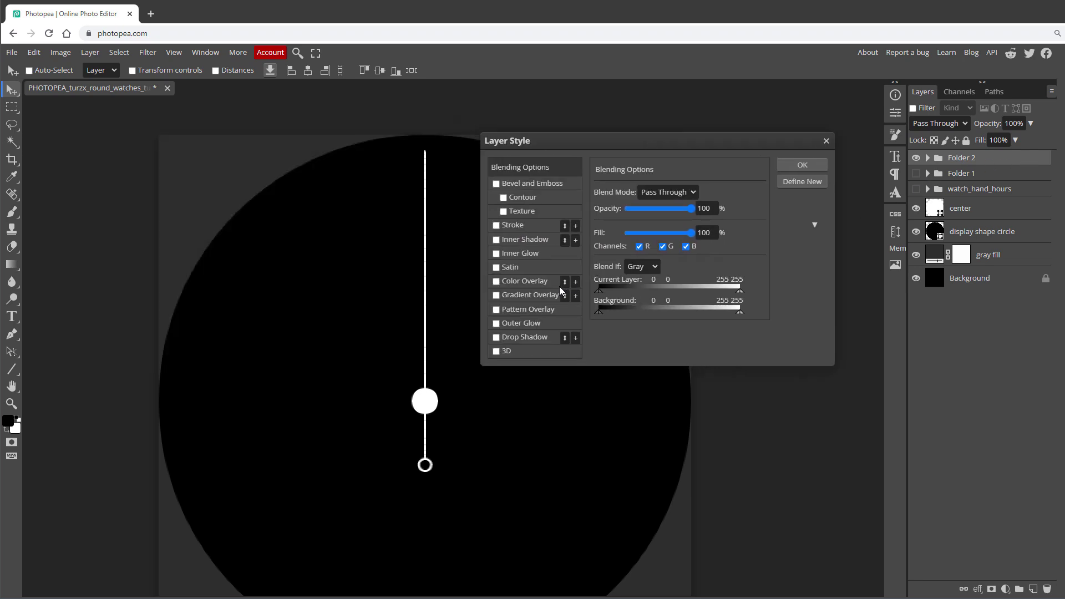
click(533, 282)
click(734, 208)
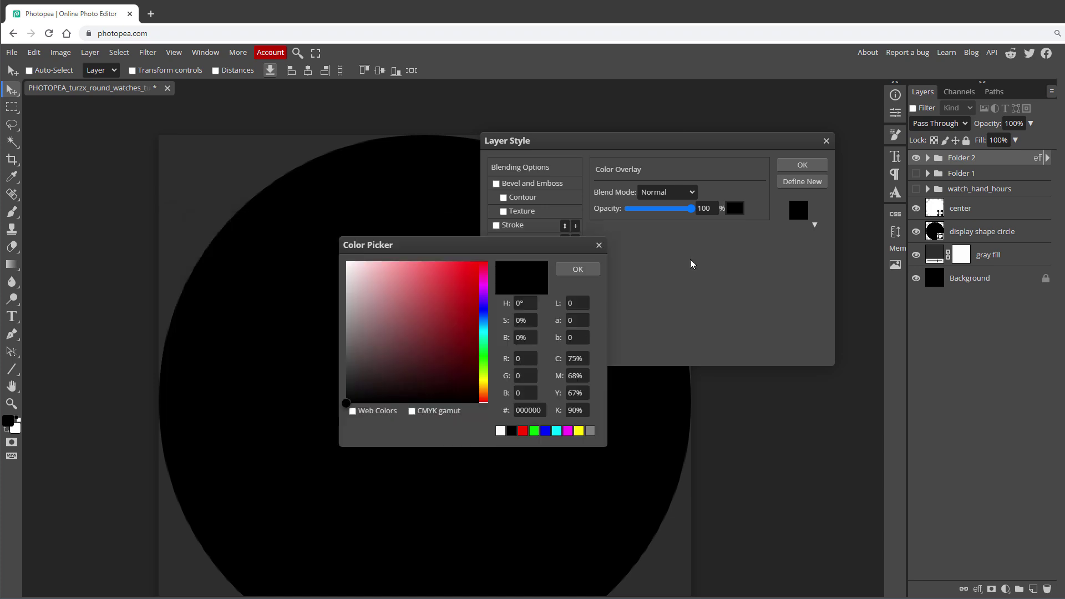
drag(719, 306, 721, 311)
click(691, 276)
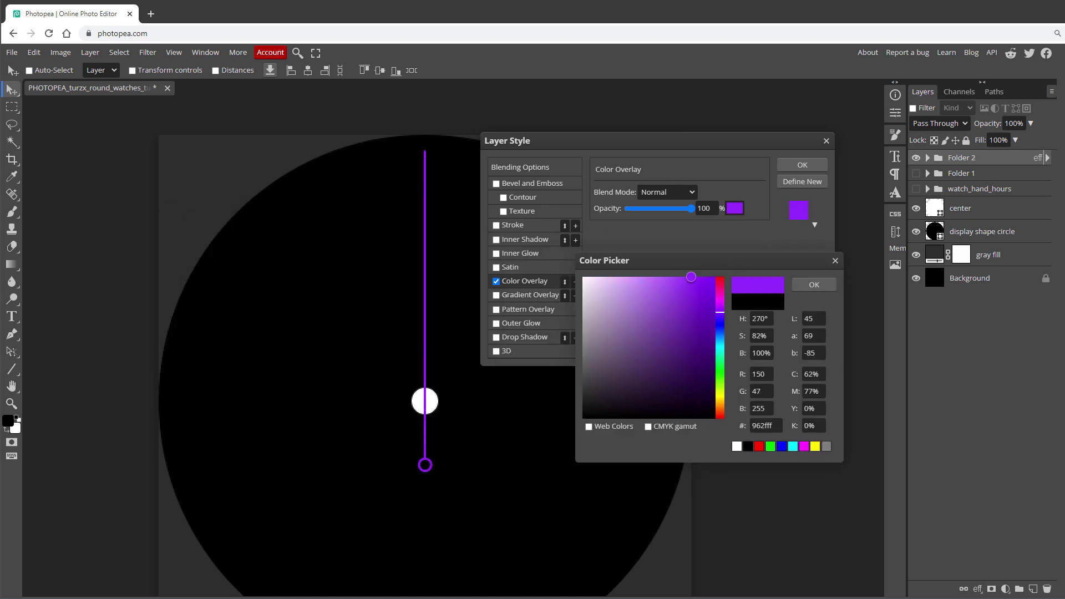
click(798, 283)
click(798, 166)
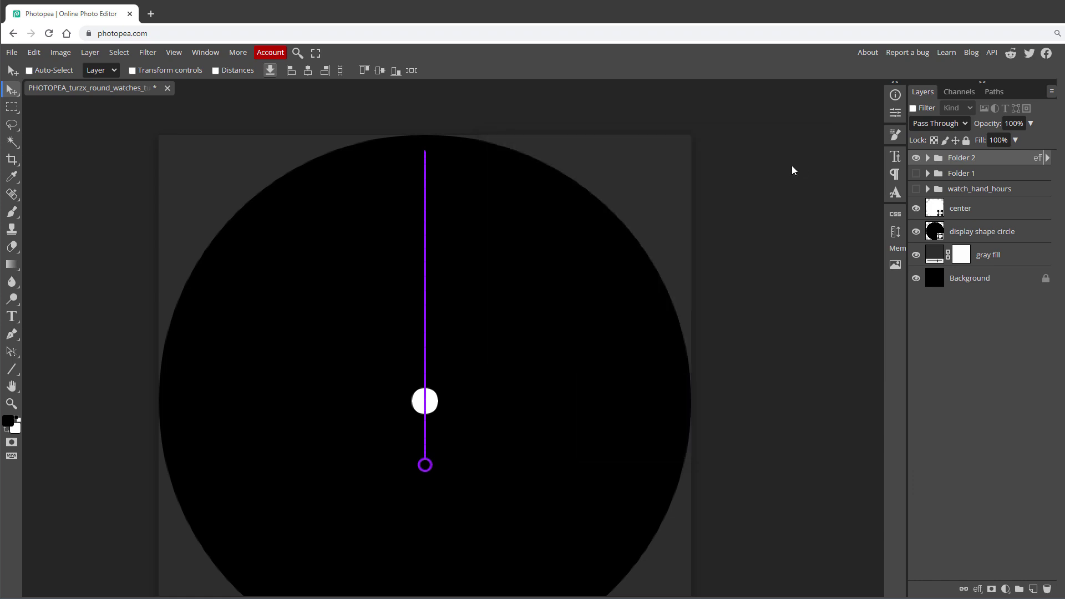
Show the hidden watch_hand_hours folder and Folder 1
click(959, 189)
click(915, 188)
click(915, 173)
Rename Folder 1 as watch_hand_minutes and Folder 2 as watch_hand_seconds
double_click(959, 173)
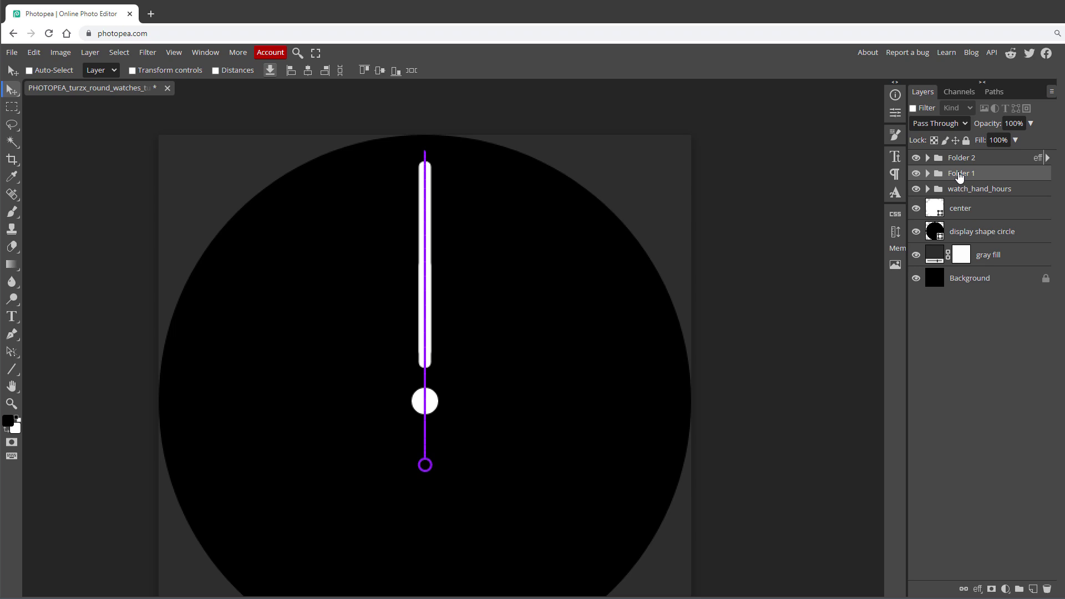
text(watch_hand_minutes)
click(968, 159)
double_click(967, 159)
text(watch_hand_seconds)
key(Return)
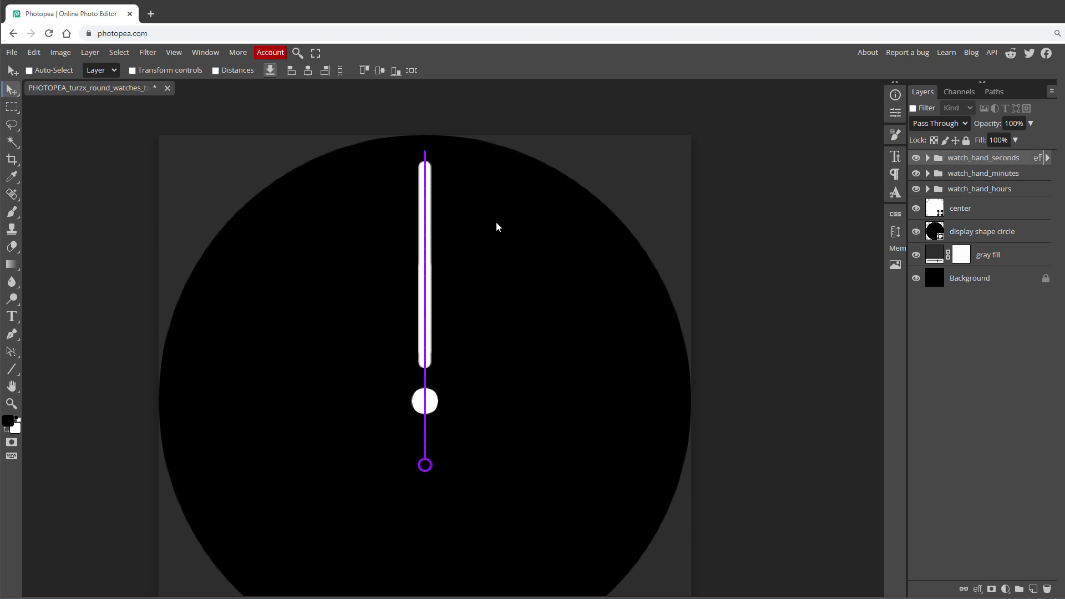
Try rotating the seconds hand clockwise by about 55° around its own midpoint
scroll(460, 326, down, 2)
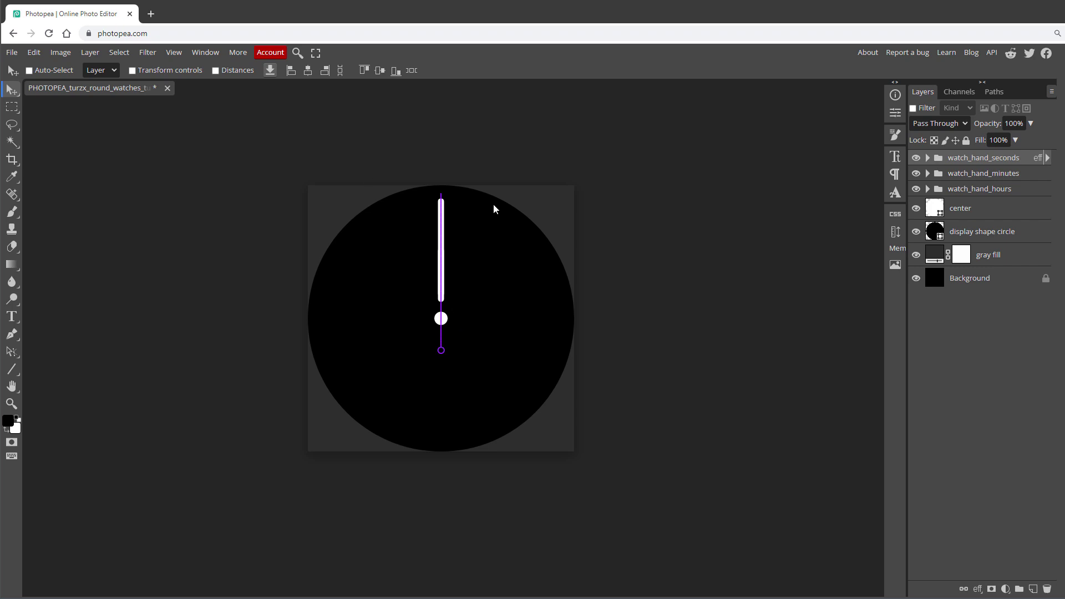
key(ctrl+t)
drag(457, 191, 499, 248)
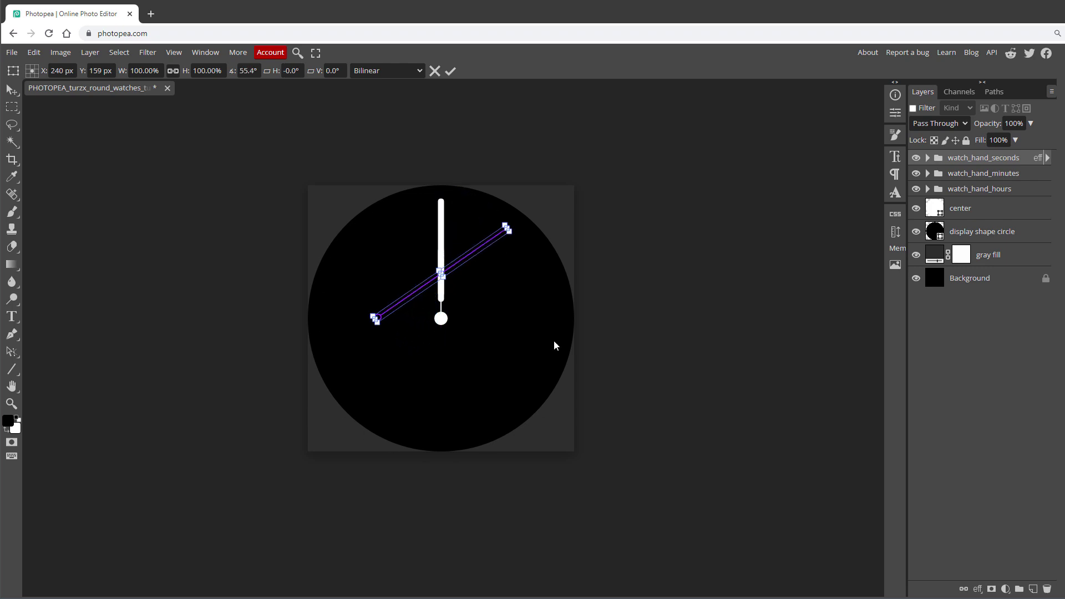
key(Escape)
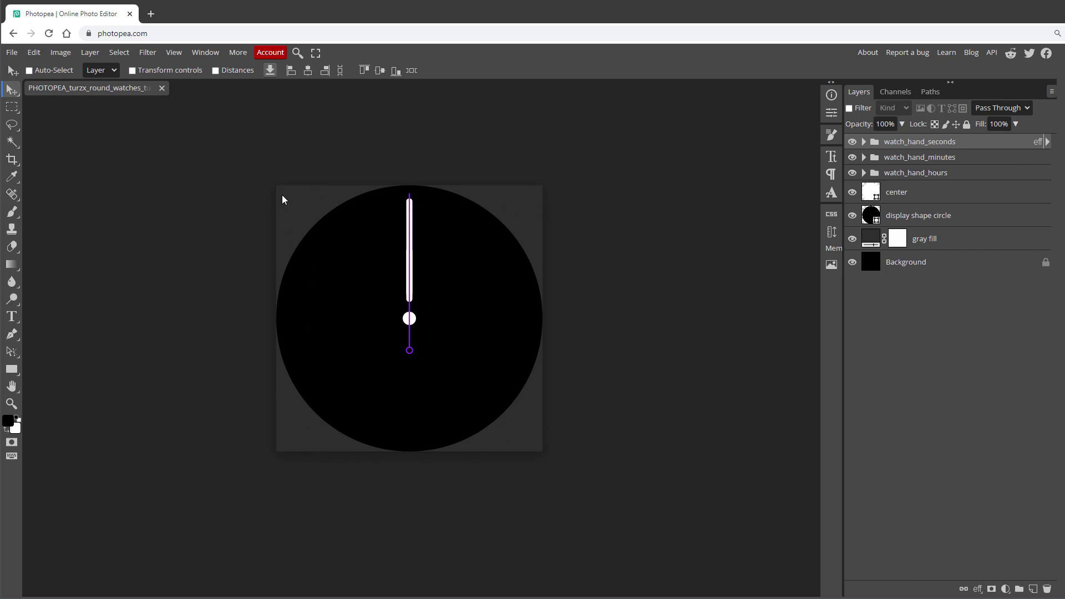
Draw four fixed-size 10 × 10 px squares, one in each corner of the canvas, united in a single shape layer
click(11, 369)
click(55, 368)
click(344, 71)
click(340, 104)
click(382, 71)
text(10)
key(Tab)
text(10)
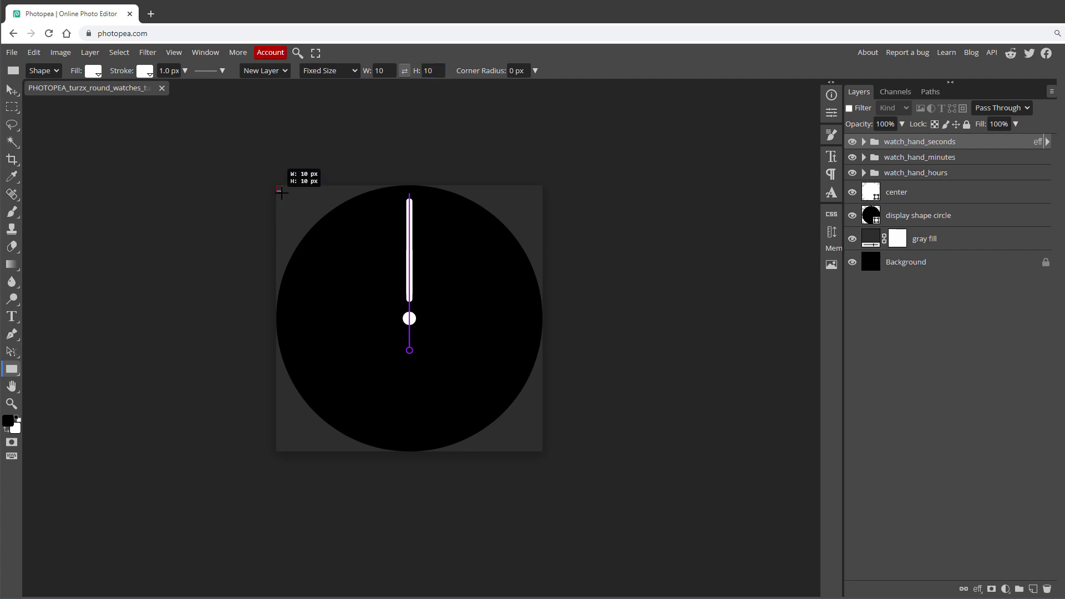
click(279, 188)
key(shift)
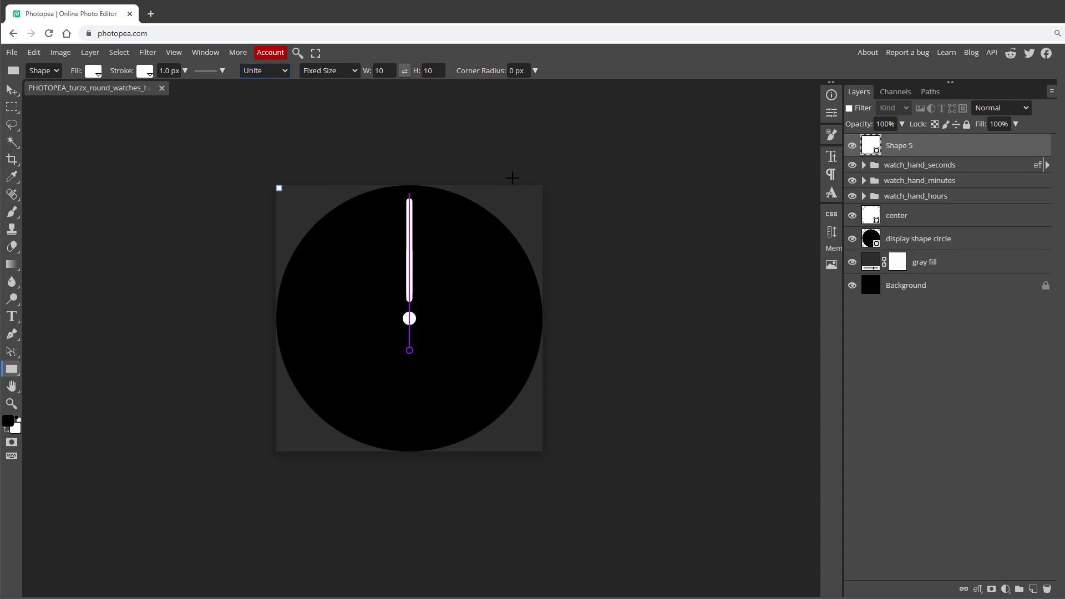
click(541, 189)
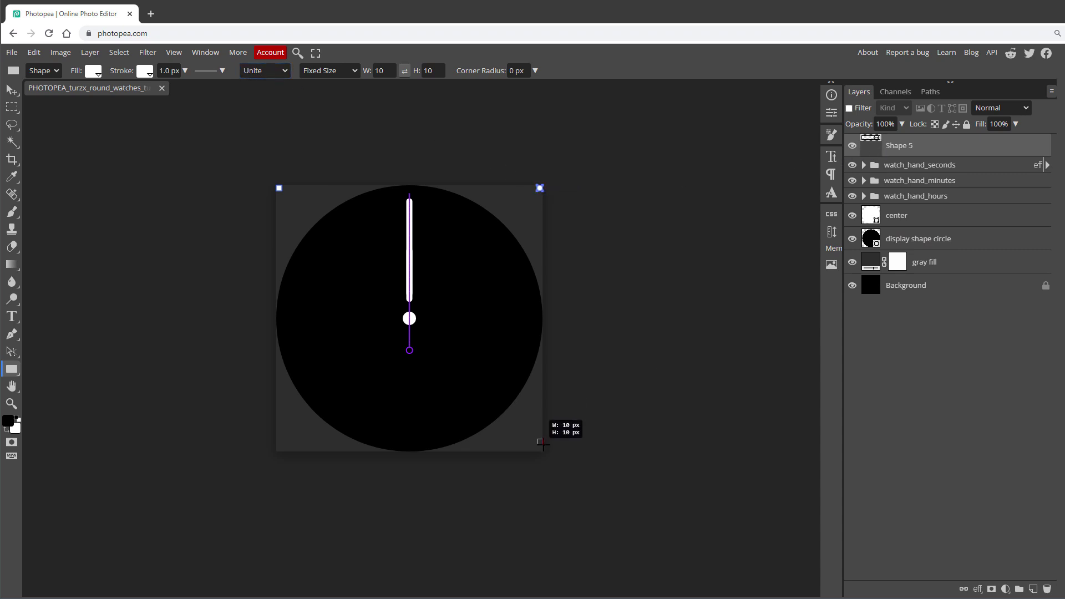
click(540, 450)
click(281, 449)
Rename the corner squares layer as force_size_to_480x480
double_click(898, 146)
text(force_size_to_480x480)
key(Return)
key(v)
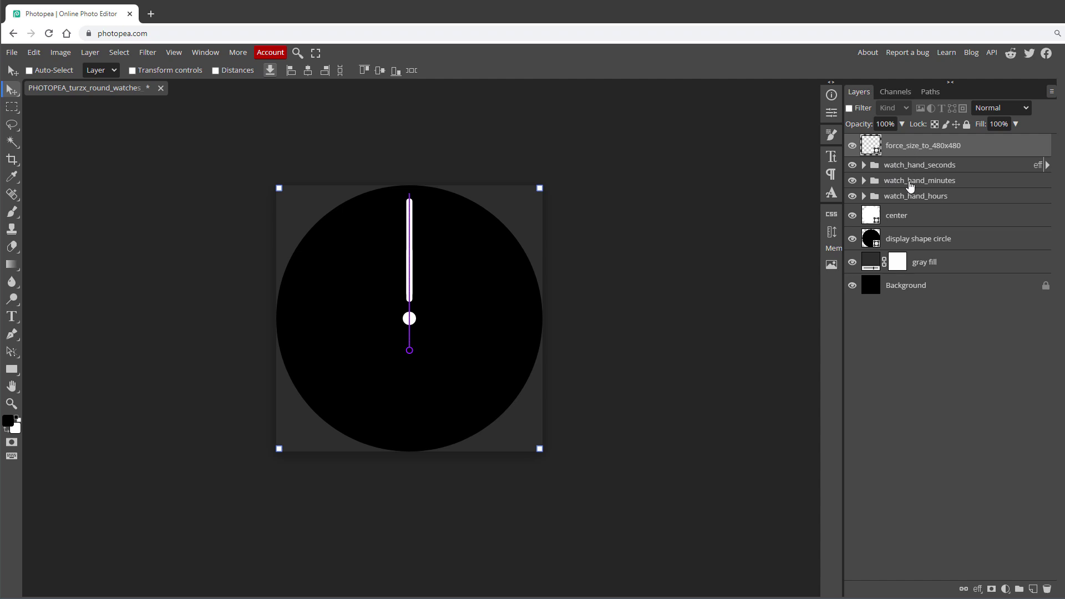
Duplicate force_size_to_480x480 and put one copy into each of the hours, minutes and seconds hand folders
click(863, 196)
click(864, 180)
click(864, 165)
drag(895, 146, 910, 255)
key(ctrl+j)
drag(910, 172, 910, 310)
drag(908, 145, 900, 382)
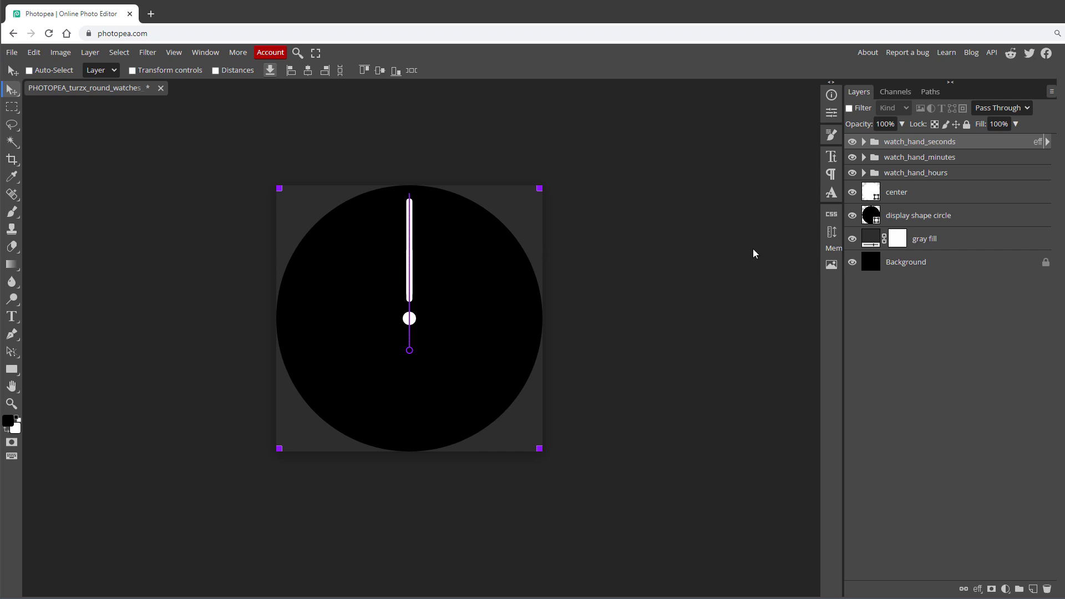
Convert the watch_hand_seconds folder to a Smart Object, duplicate it and hide the original
right_click(895, 145)
click(940, 235)
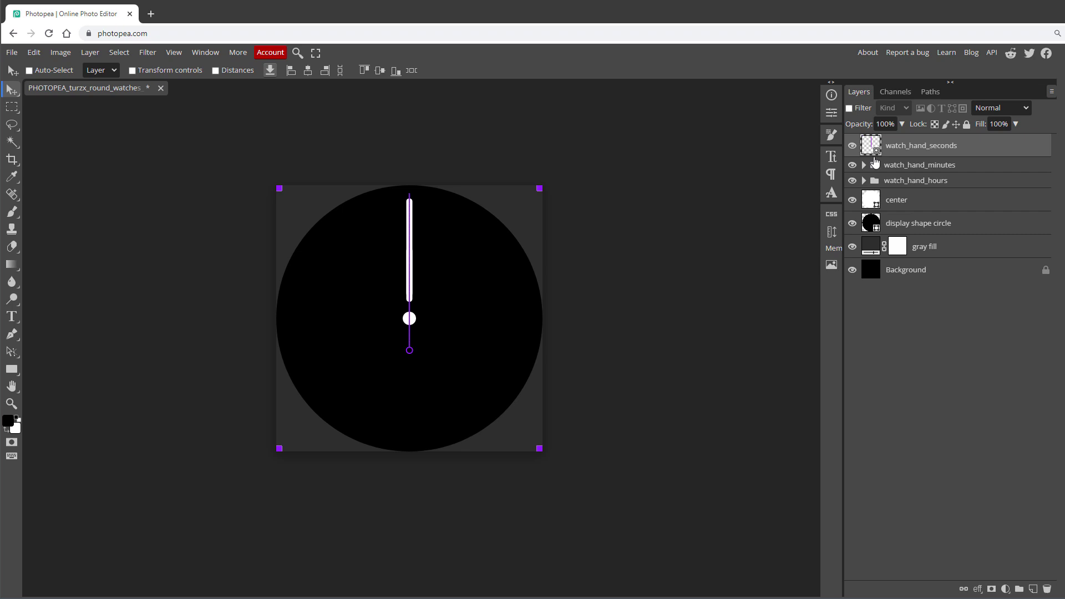
right_click(909, 145)
click(953, 189)
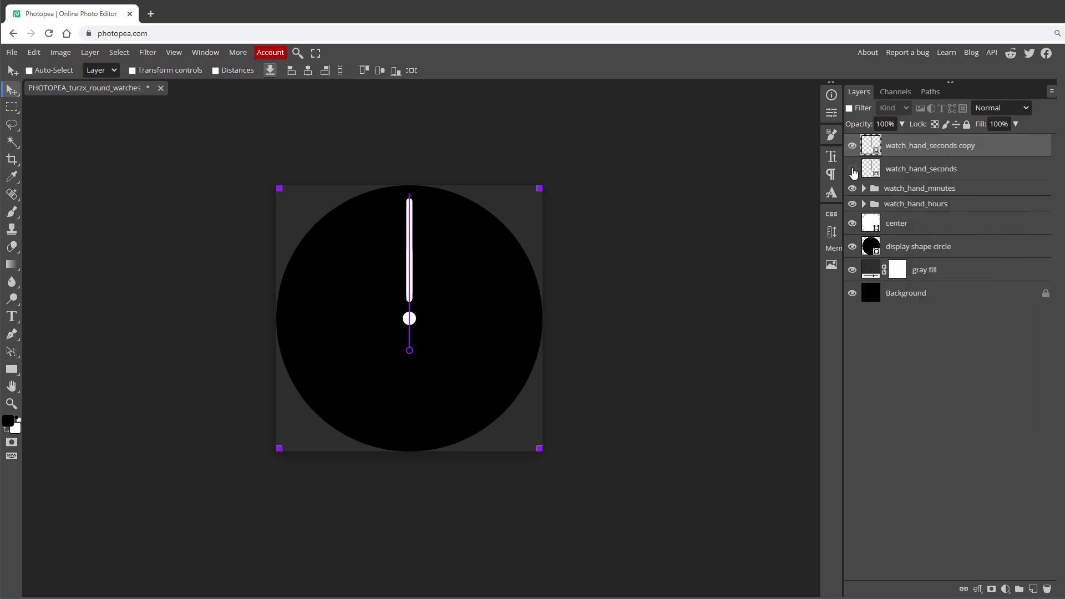
Rotate the watch_hand_seconds copy so the hand points to about 7 o'clock
click(34, 52)
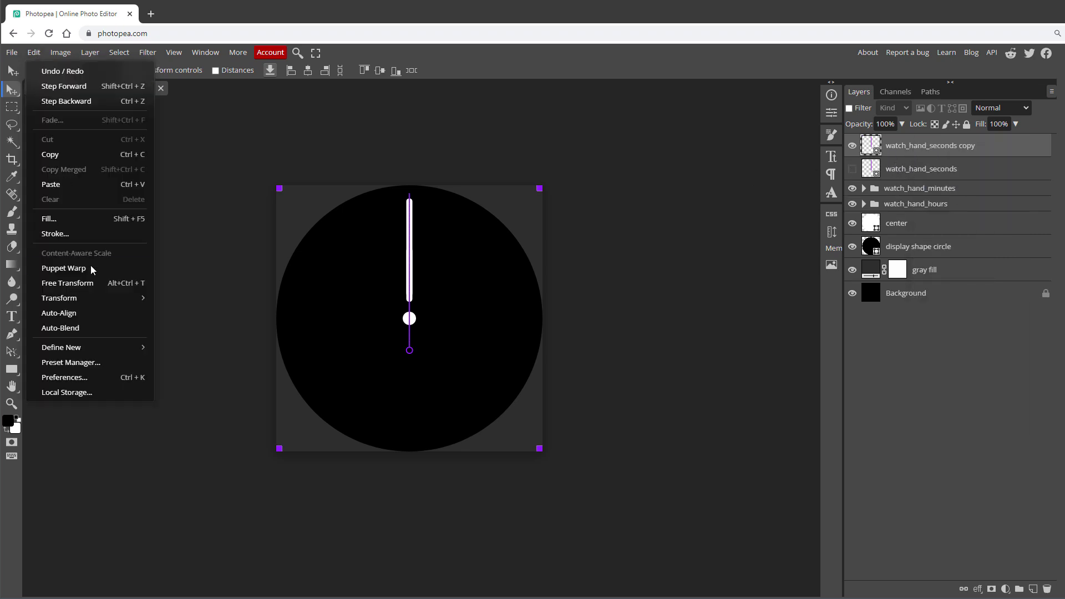
mouse_move(111, 298)
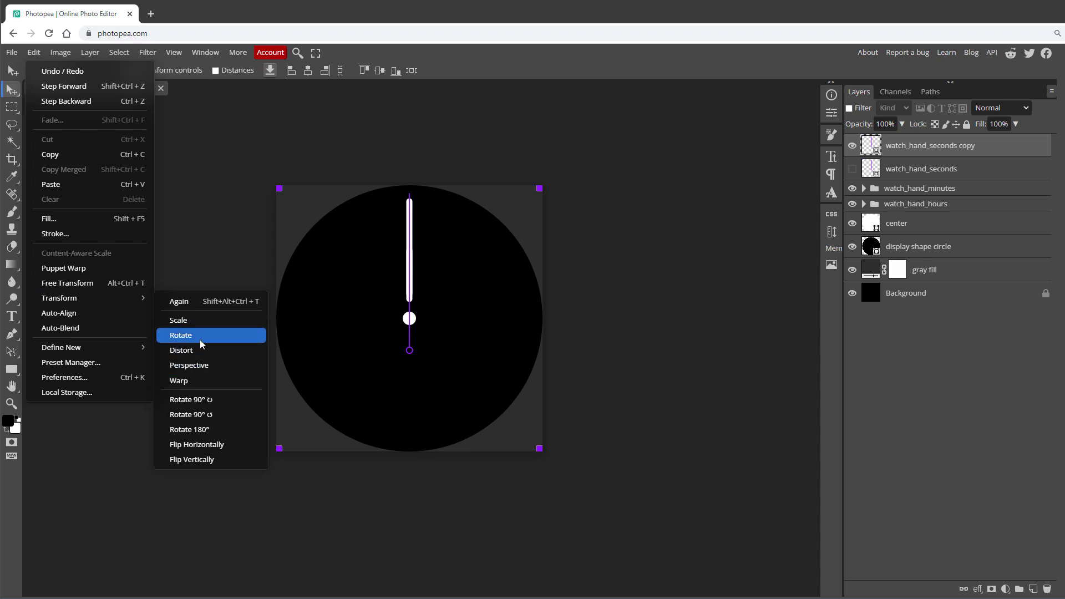
click(192, 335)
drag(548, 175, 204, 364)
key(Return)
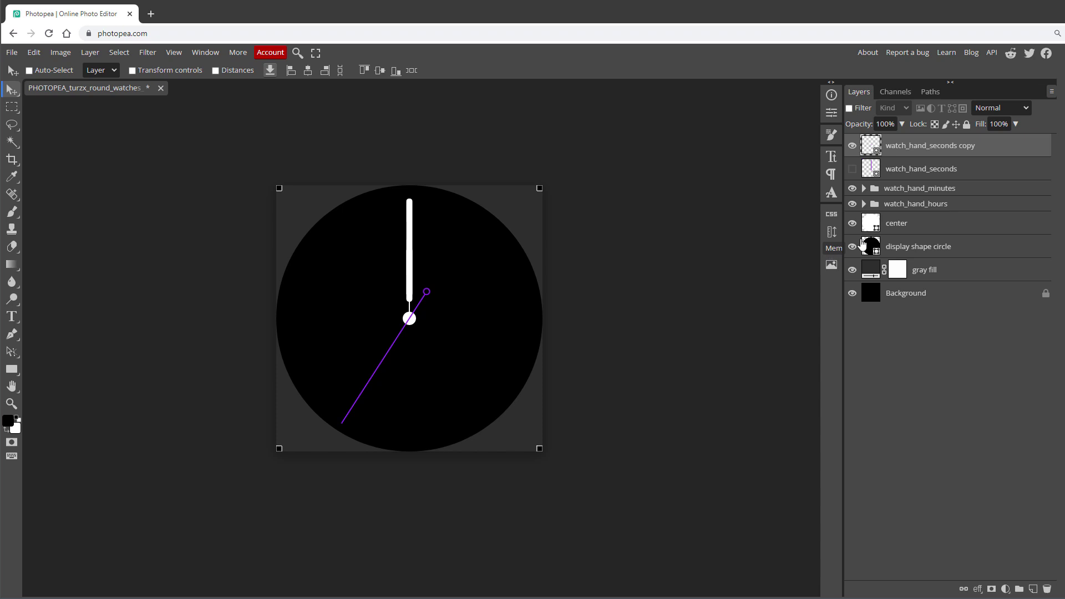
Convert the watch_hand_minutes folder to a Smart Object, duplicate it and hide the original
click(904, 192)
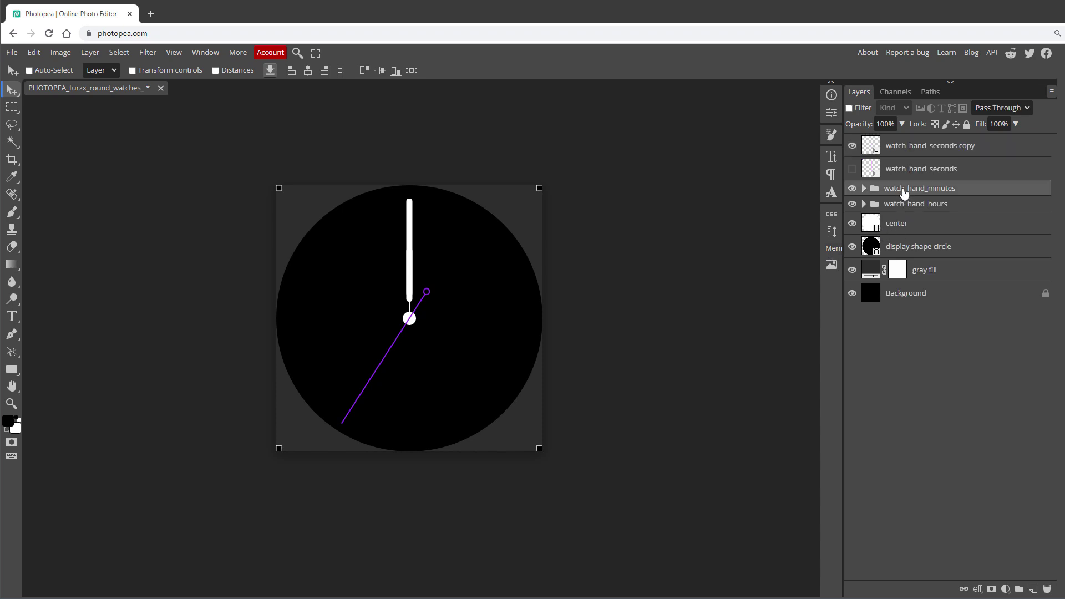
right_click(904, 191)
click(944, 286)
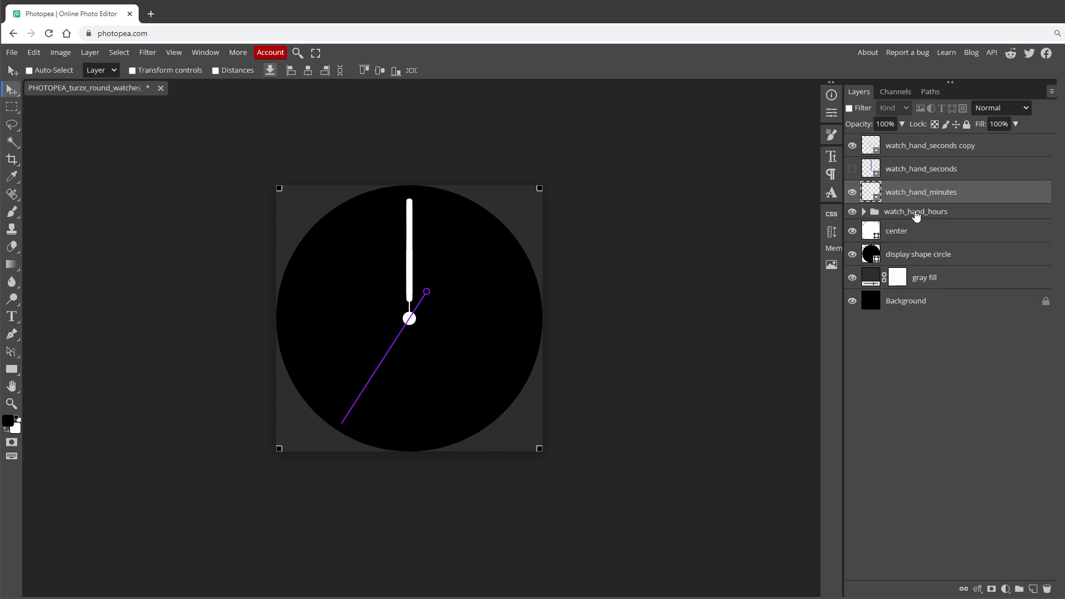
right_click(910, 192)
click(944, 235)
click(852, 216)
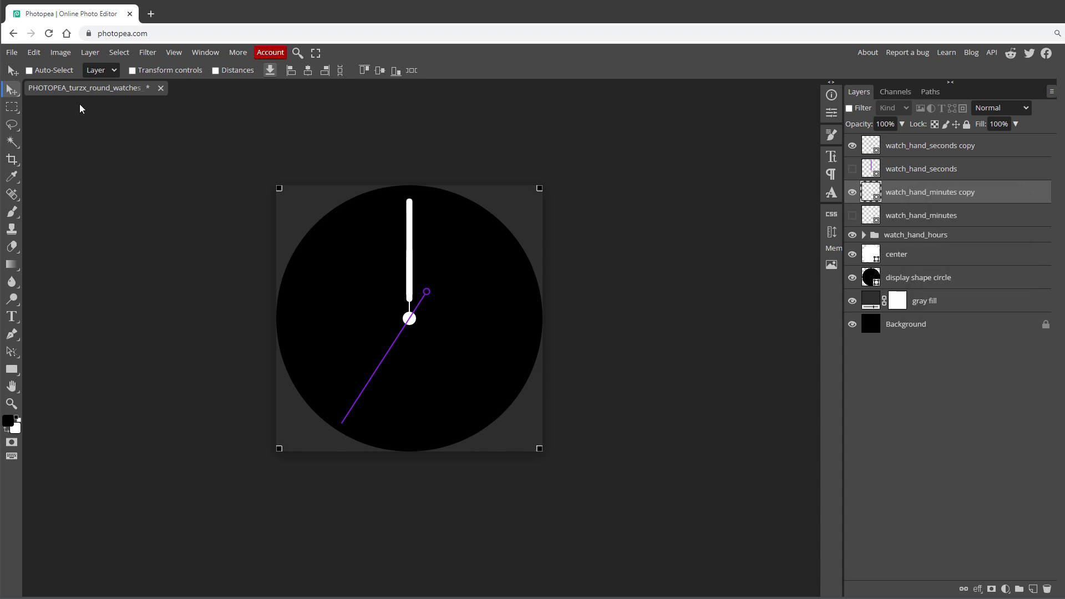
Rotate the watch_hand_minutes copy counterclockwise by about 45°
click(33, 52)
mouse_move(111, 298)
click(202, 340)
drag(277, 183, 244, 249)
key(Return)
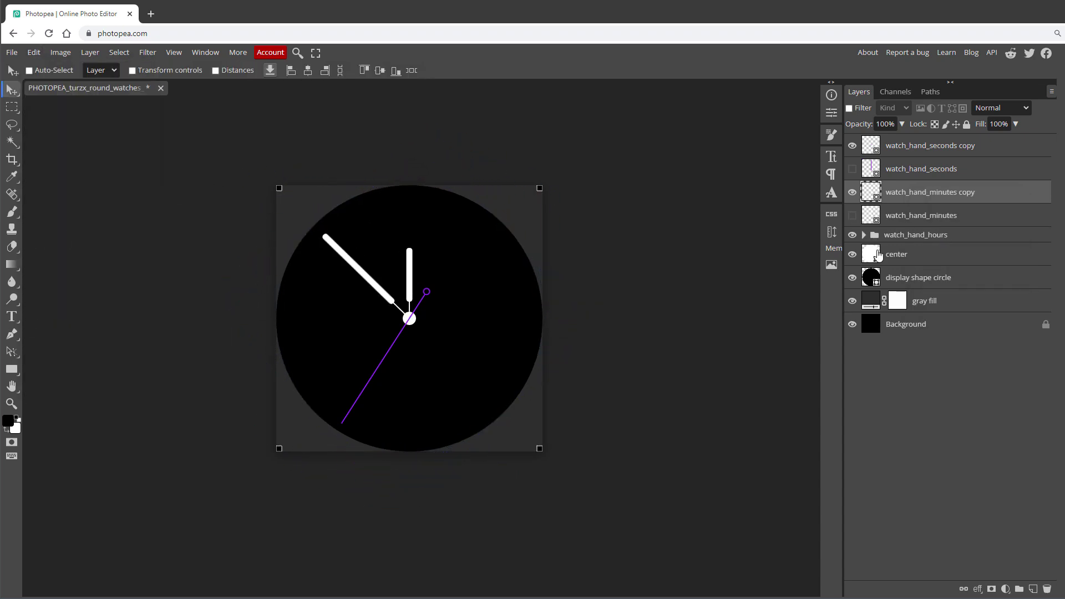
Convert the watch_hand_hours folder to a Smart Object, duplicate it and hide the original
right_click(896, 234)
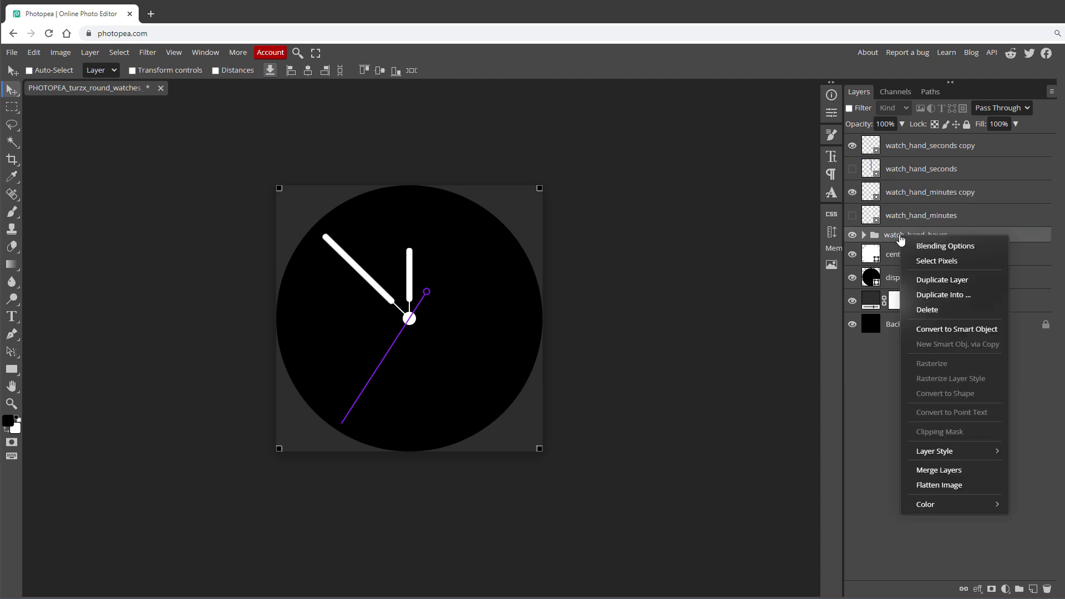
click(953, 328)
right_click(908, 235)
click(923, 277)
click(851, 262)
Rotate the watch_hand_hours copy clockwise by about 55° and move the center layer to the top of the layer stack
key(ctrl+t)
drag(454, 174, 597, 261)
key(Return)
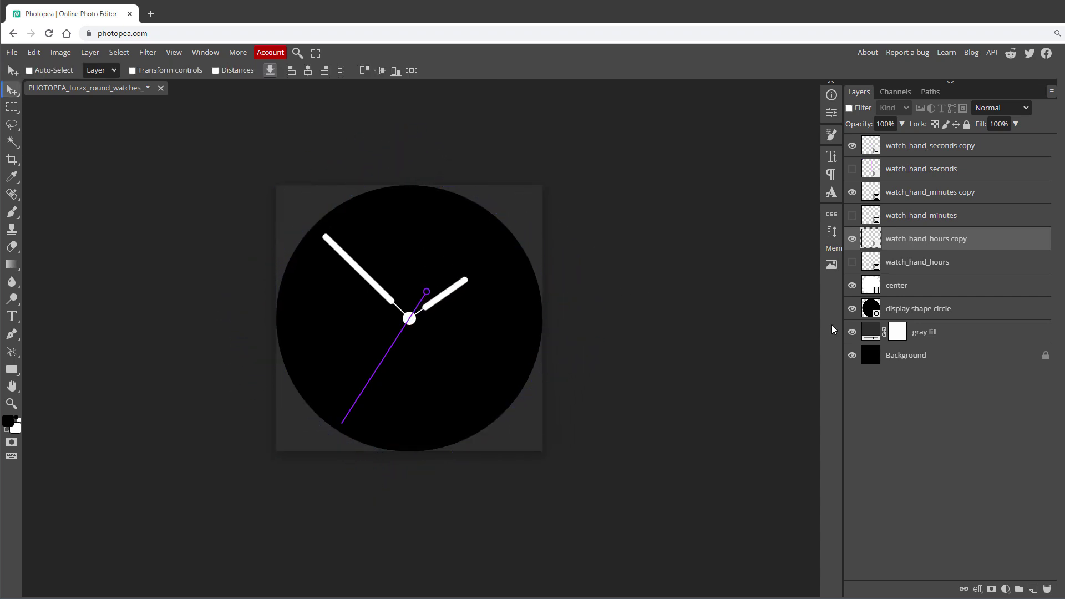
drag(902, 286, 909, 139)
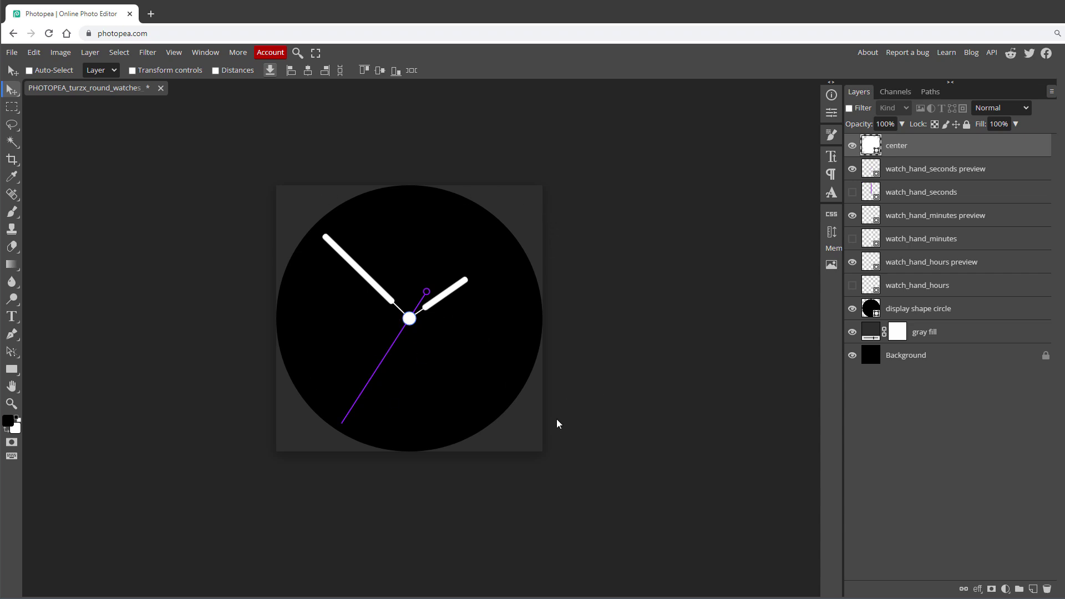
Add a shape layer above the center layer with a 10 × 10 px square in each canvas corner
click(11, 368)
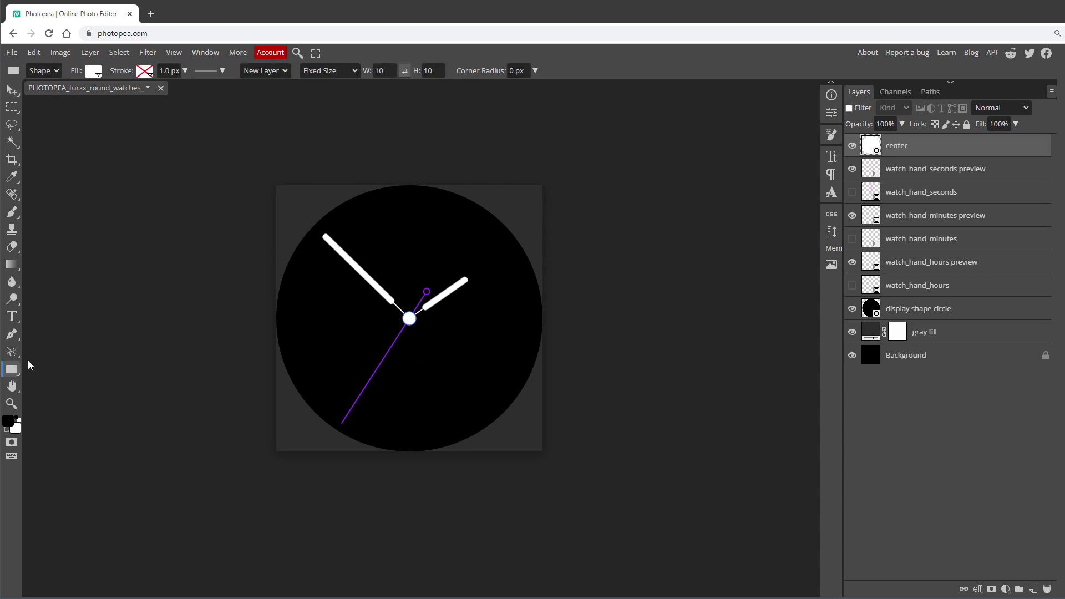
click(279, 189)
click(539, 188)
click(540, 448)
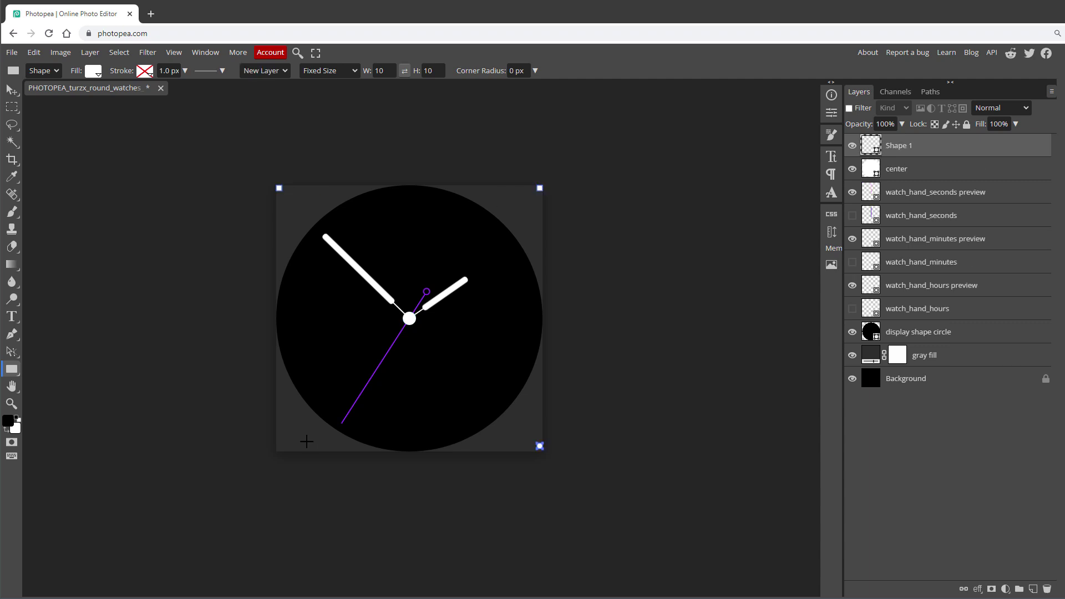
click(279, 448)
key(v)
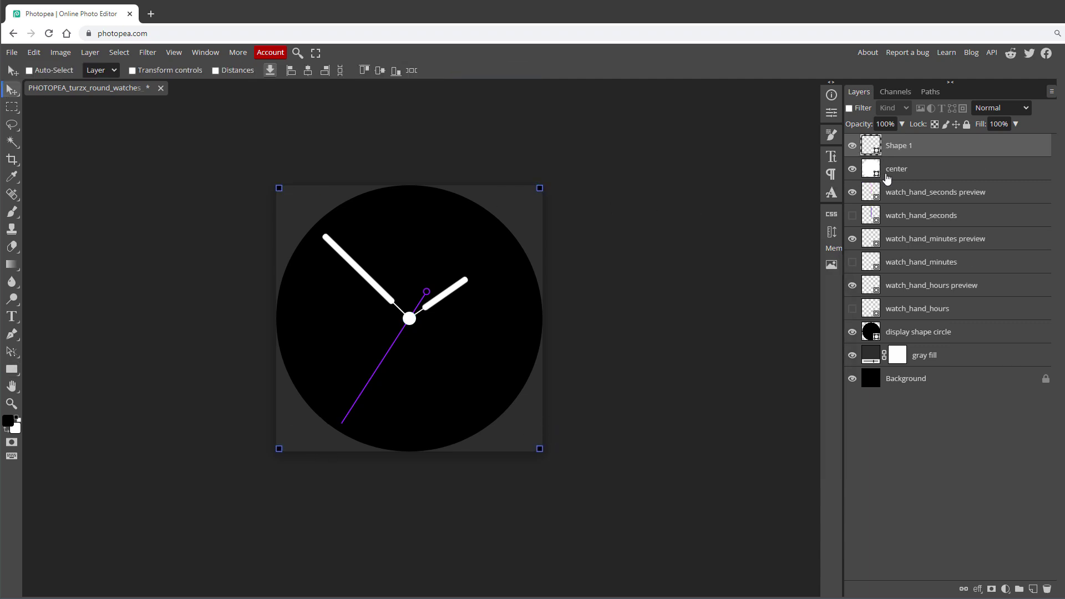
Group the new corner squares with the center layer and name the folder watch_overlay
ctrl+click(899, 173)
key(ctrl+g)
double_click(898, 142)
text(watch_overlay)
key(Return)
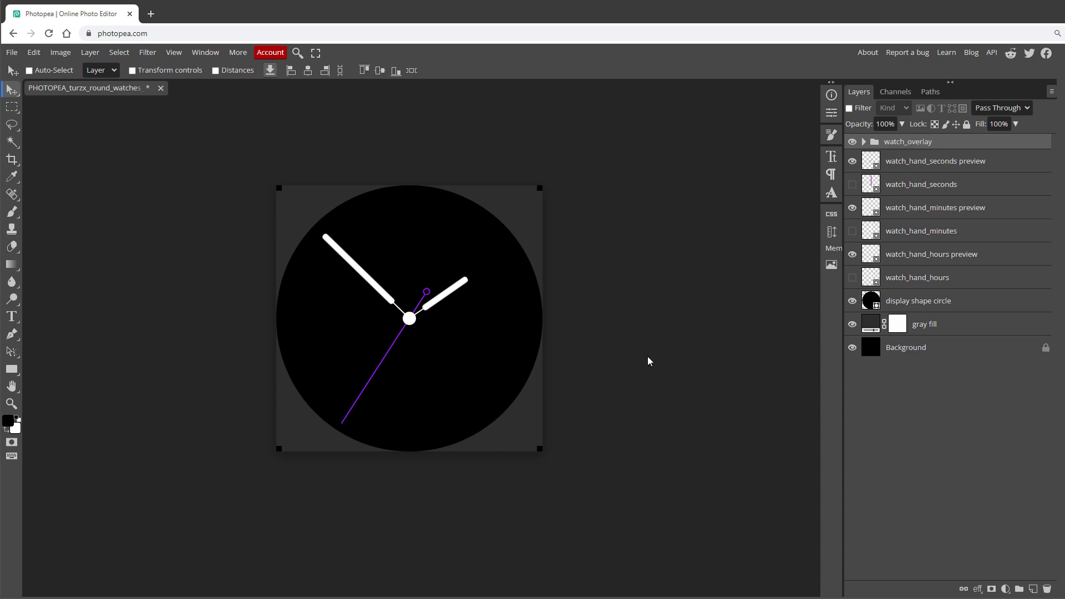
Rename the Background layer as "-e- watch_background"
click(894, 354)
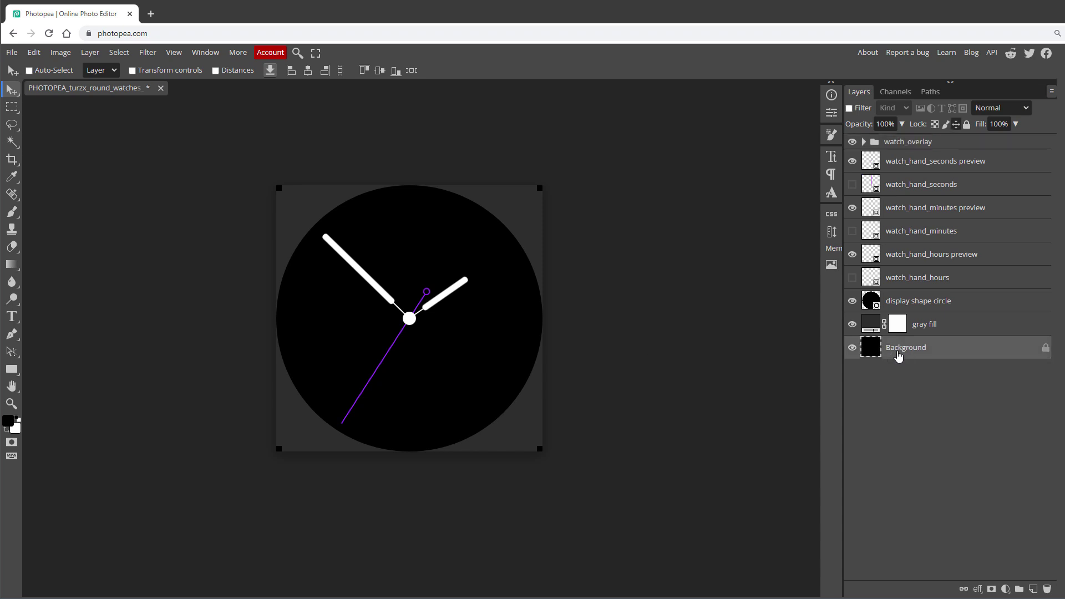
double_click(899, 349)
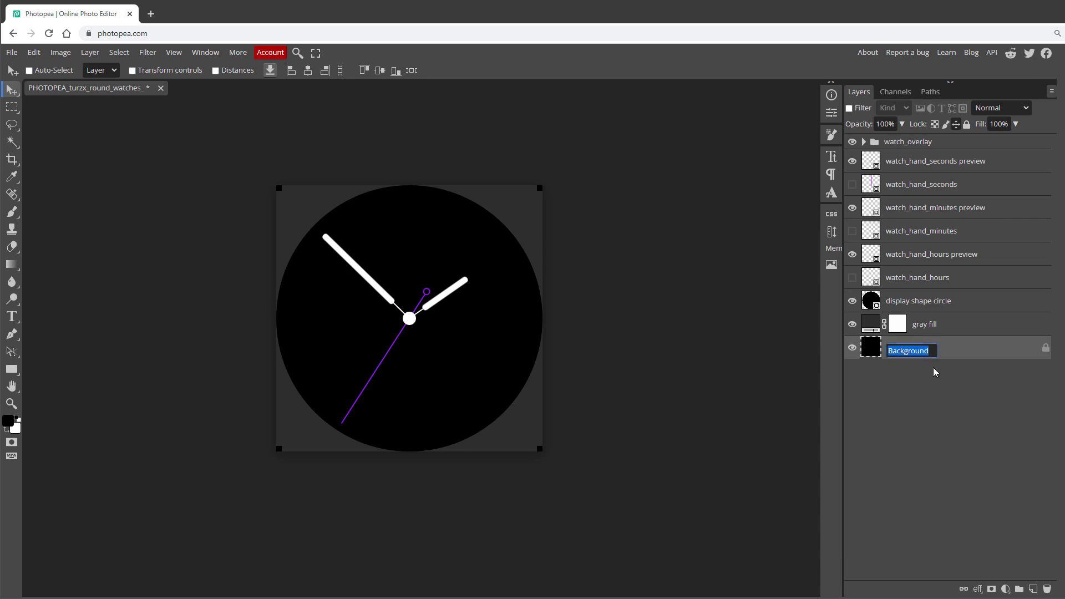
text(-e- watch_background)
key(Return)
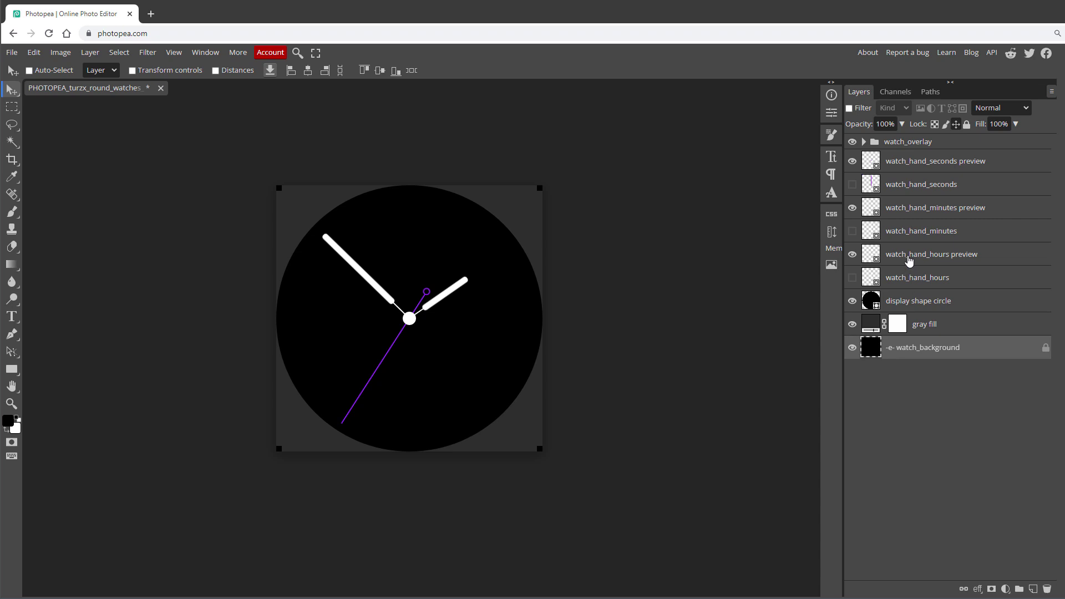
Add the prefix "-e-" to the names of the hidden watch_hand_hours and watch_hand_minutes layers
double_click(913, 278)
key(Home)
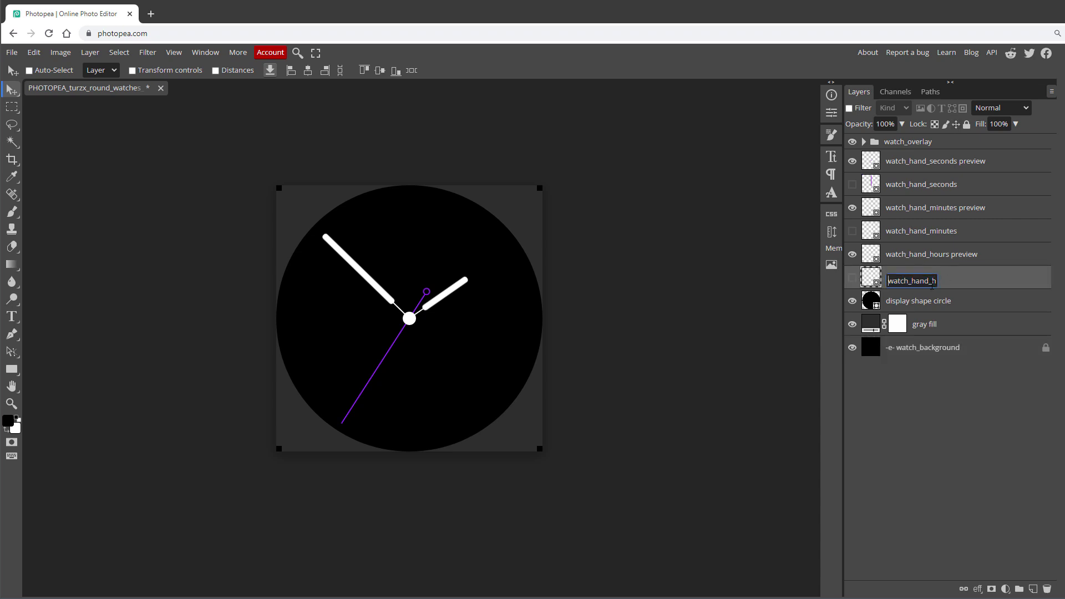
text(-e-)
double_click(911, 234)
key(Home)
text(-e-)
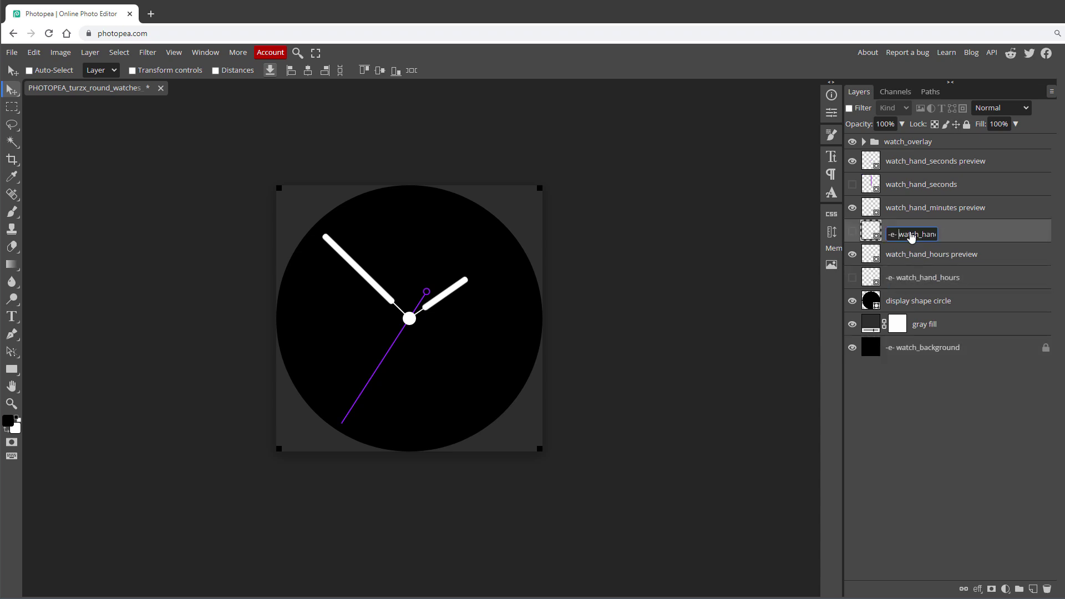
key(Return)
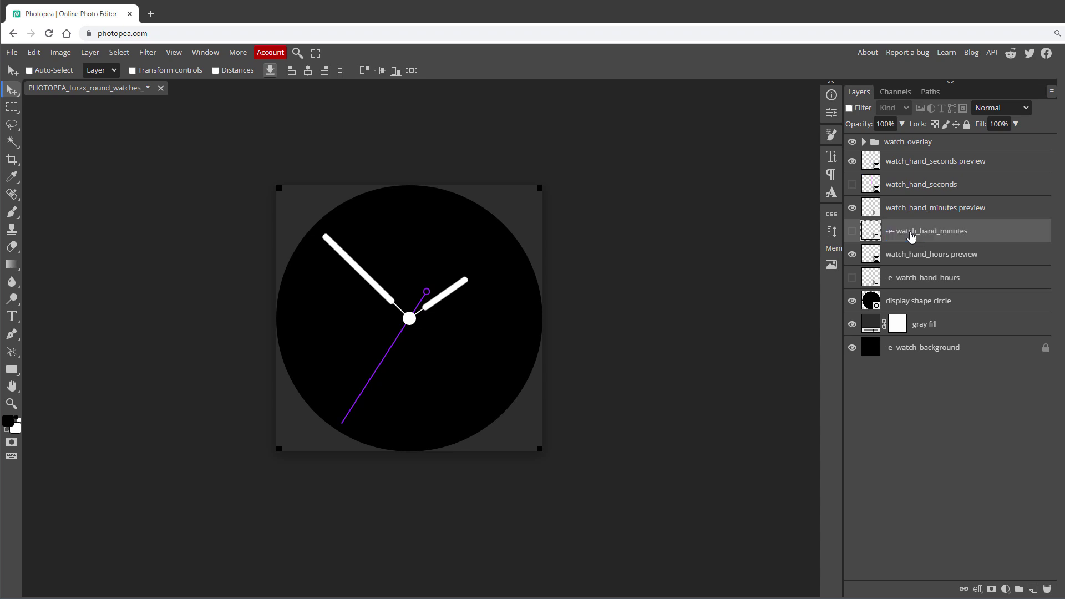
Add the prefix "-e-" to the names of the hidden watch_hand_seconds layer and the watch_overlay folder
double_click(923, 187)
key(Home)
text(-e-)
key(Return)
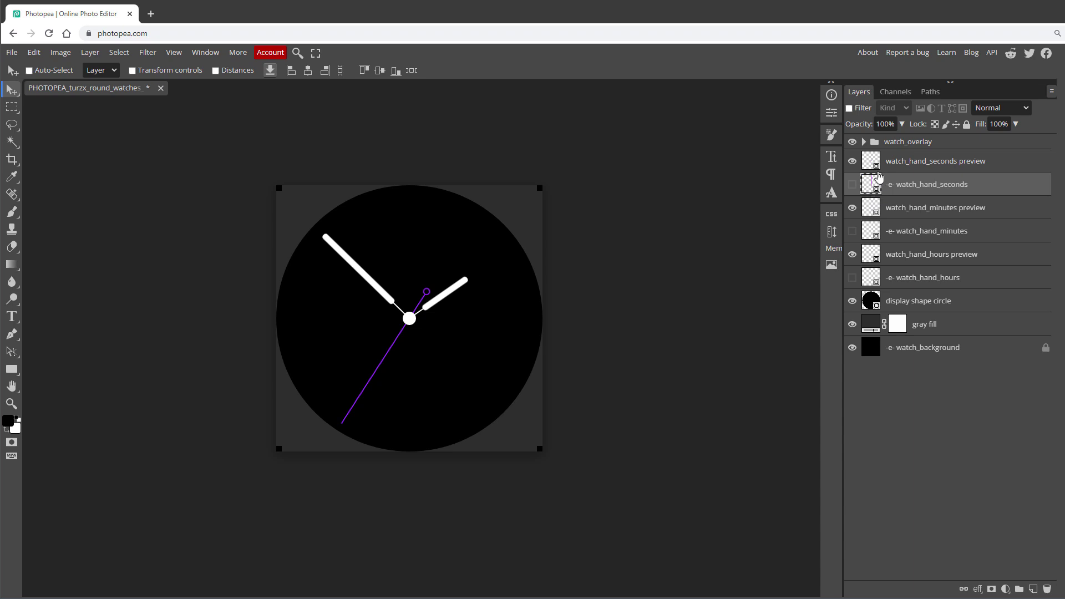
double_click(898, 143)
key(Home)
text(-e-)
key(Return)
Export the "-e-" layers as PNG files and copy all five from assets (18).zip into the theme folder
click(12, 52)
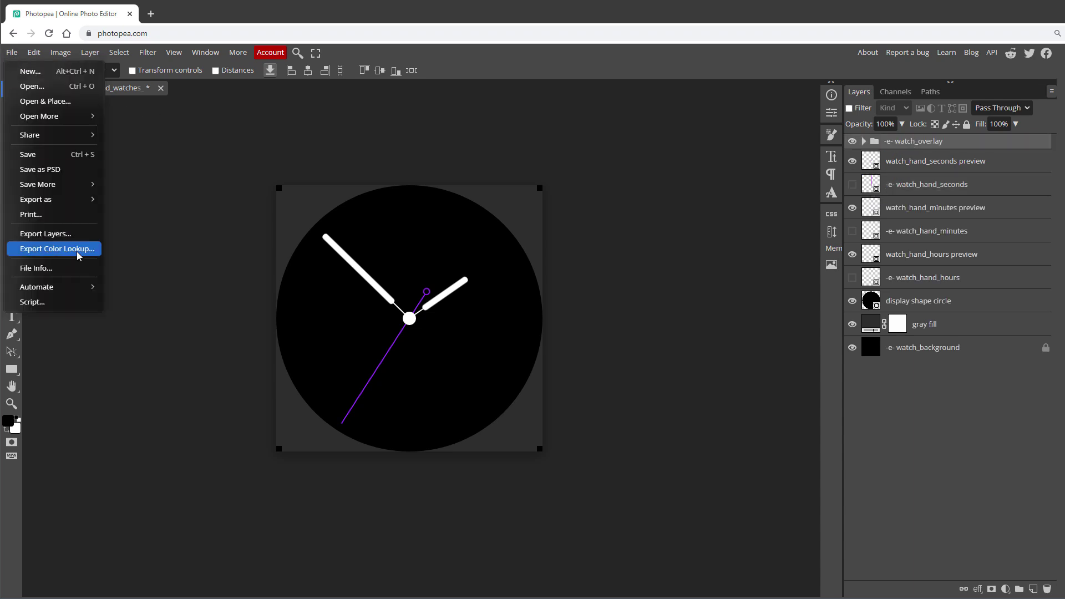
click(71, 236)
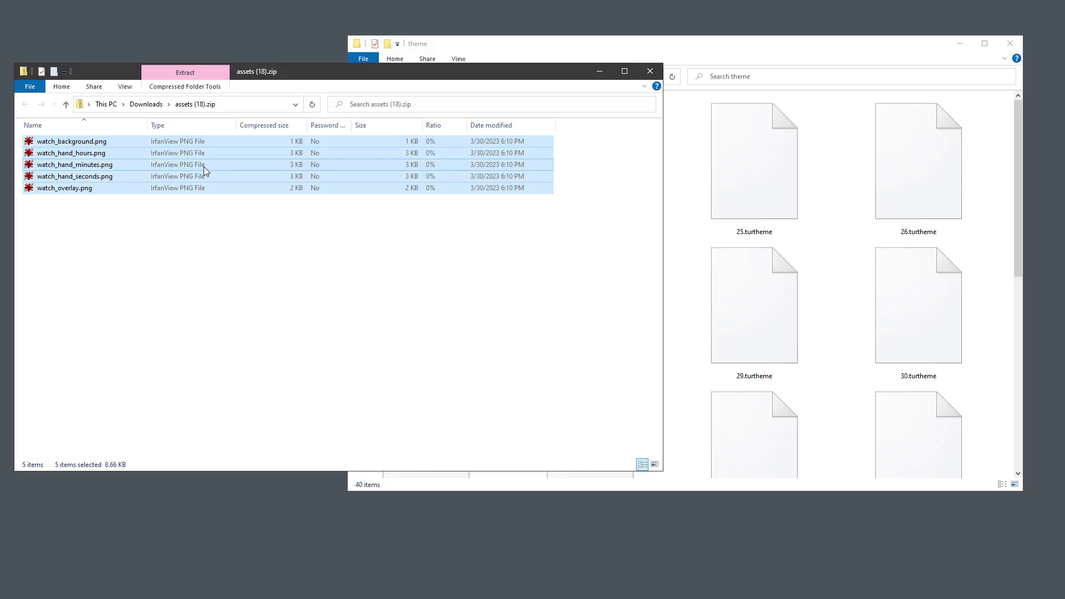
drag(204, 167, 687, 201)
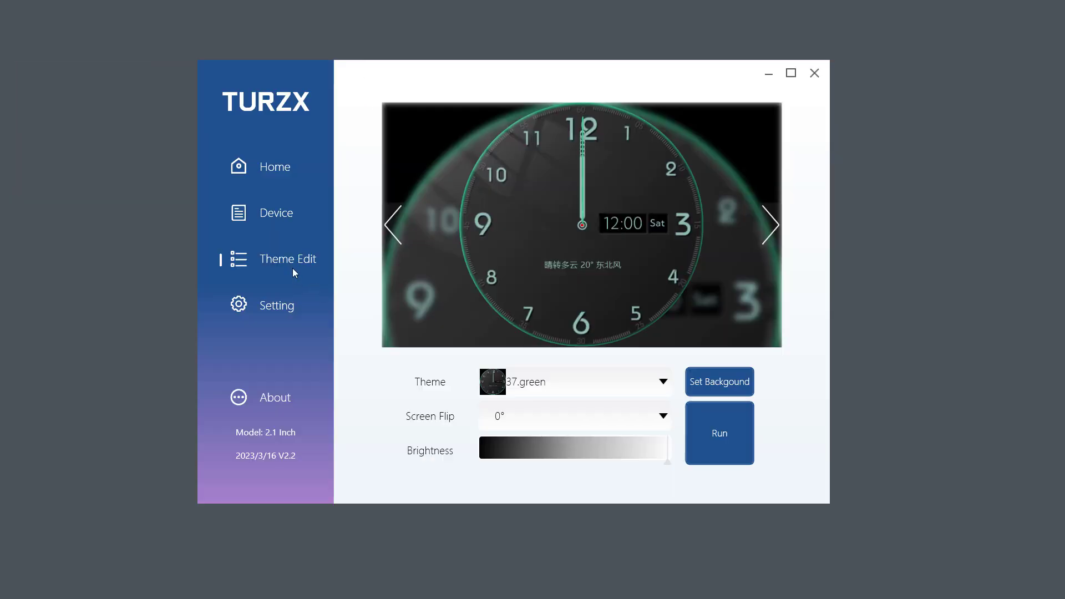
In TURZX, open the theme editor and add an Image element that uses watch_background.png
click(287, 268)
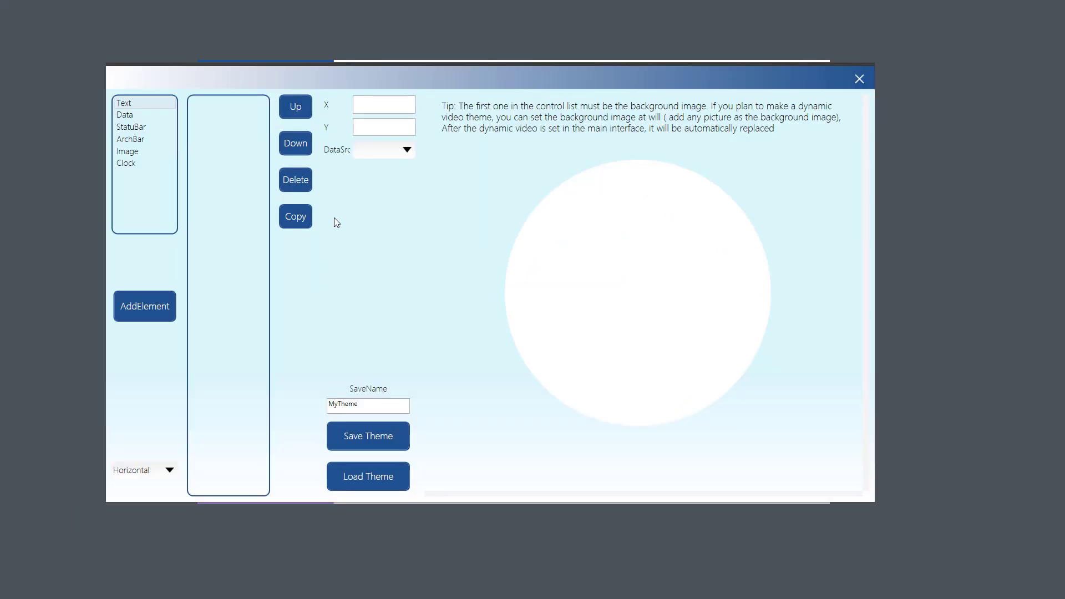
click(139, 153)
click(147, 310)
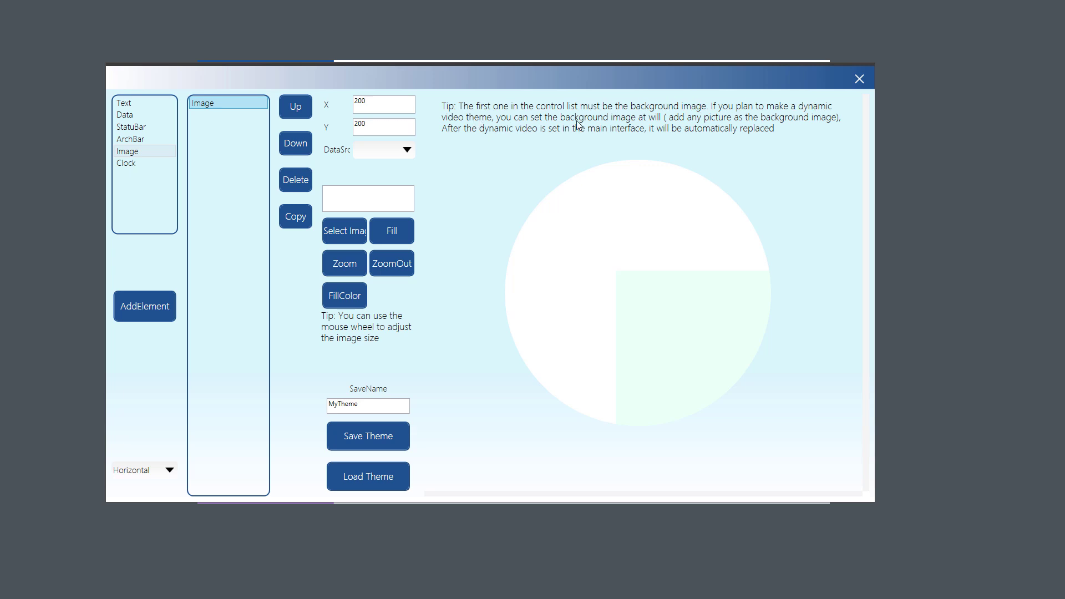
click(346, 234)
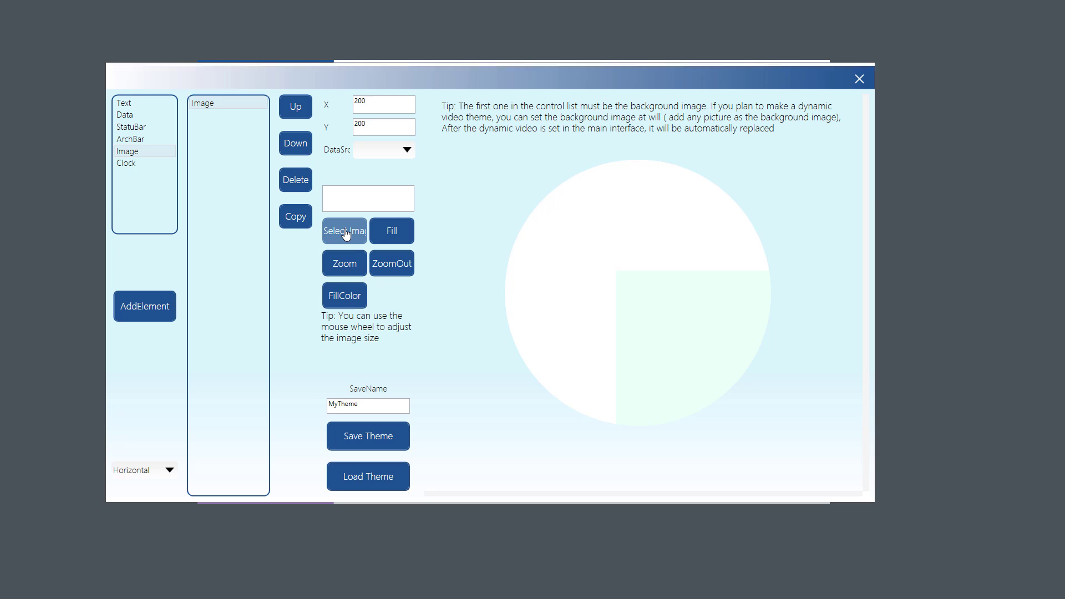
click(245, 279)
click(693, 367)
Set the background image's position to X 0 and Y 0
double_click(360, 101)
text(0)
double_click(359, 124)
text(0)
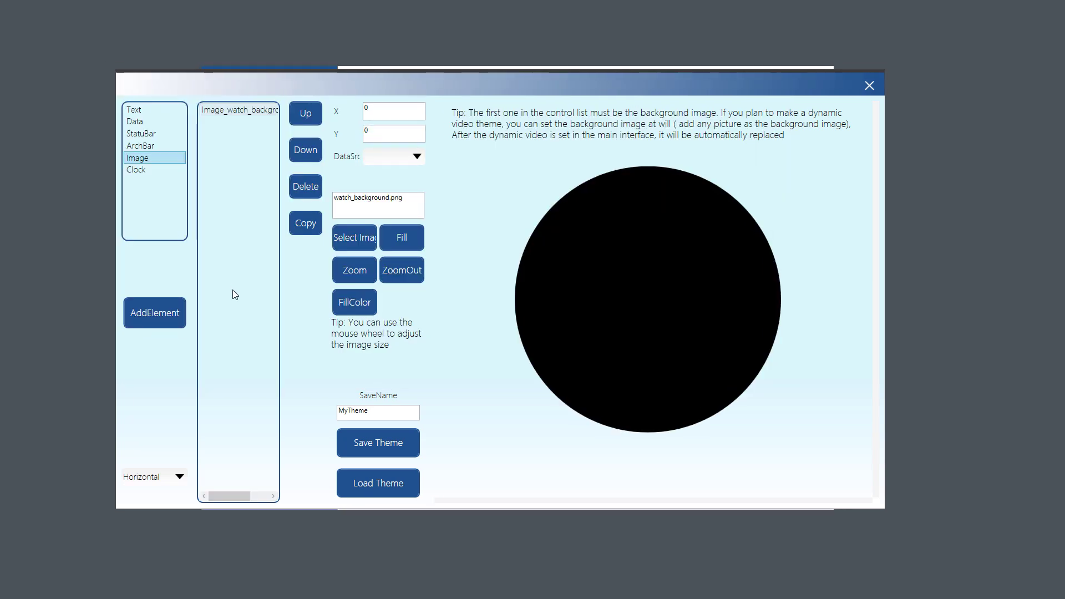
Add a Clock element with Time as its data source and the h_12 format
click(139, 170)
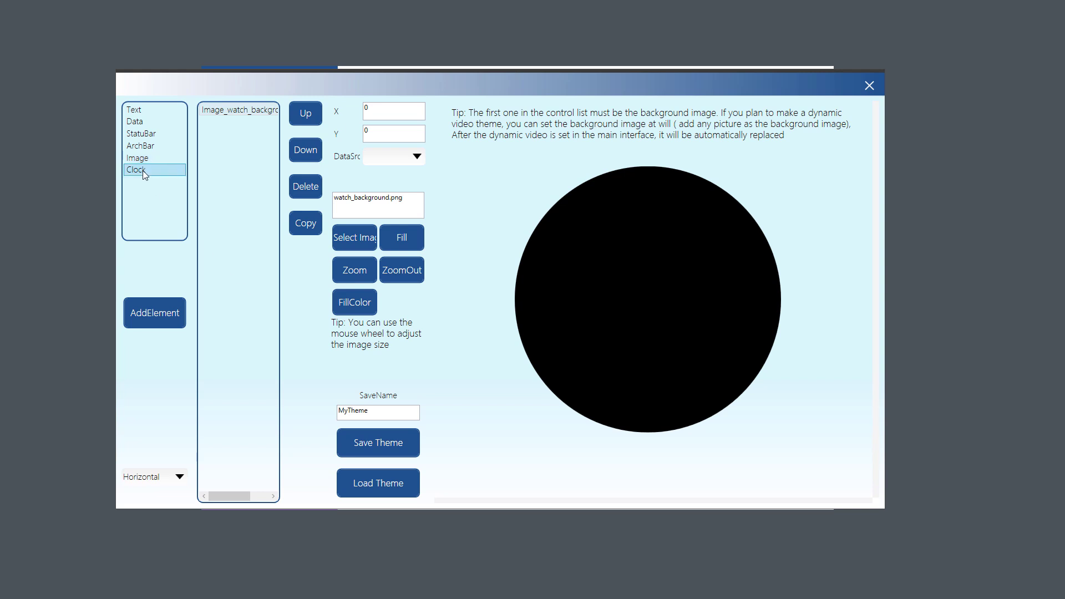
click(146, 308)
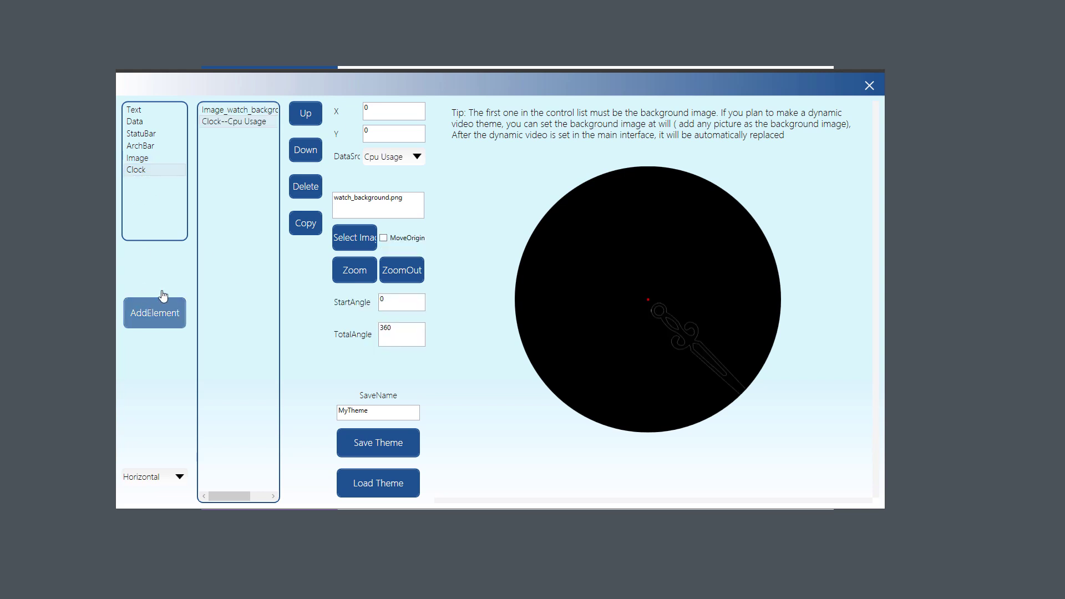
click(398, 158)
click(377, 373)
click(400, 376)
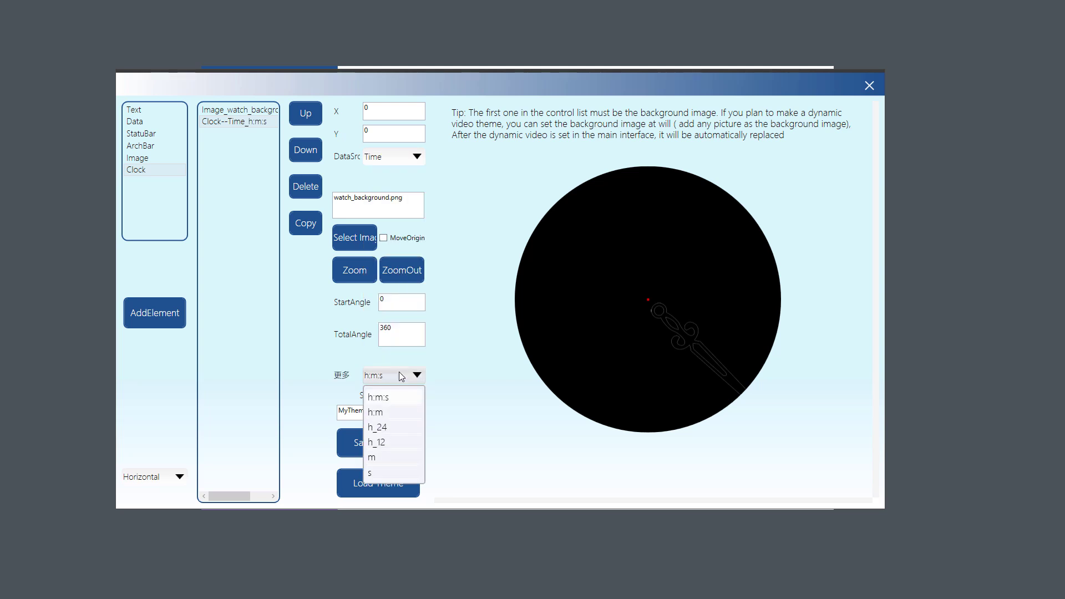
click(377, 443)
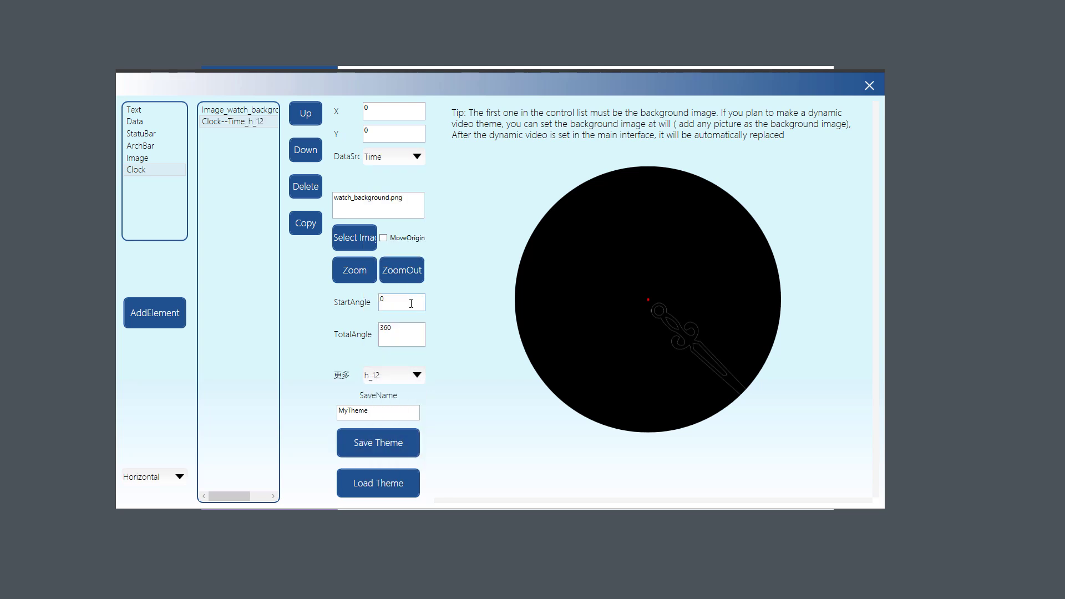
Assign watch_hand_hours.png to the hour clock element and set its position to X -240 and Y -240
click(356, 239)
double_click(347, 346)
key(BackSpace)
text(-)
click(379, 130)
text(240)
key(BackSpace)
text(-)
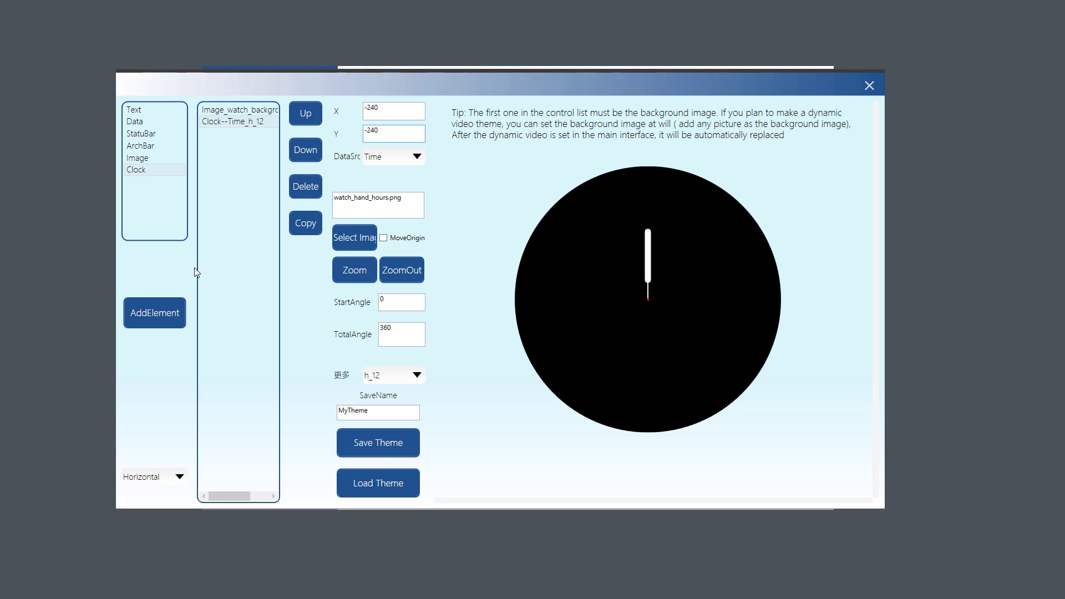
Add a second Clock element with Time as its data source and the minutes format m
click(157, 311)
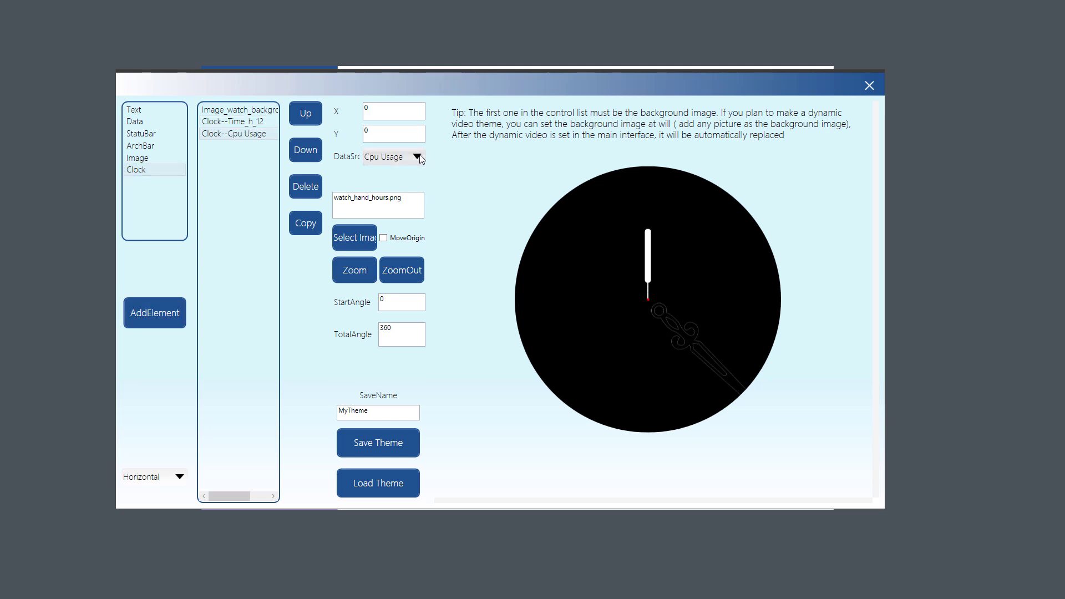
click(391, 157)
click(378, 374)
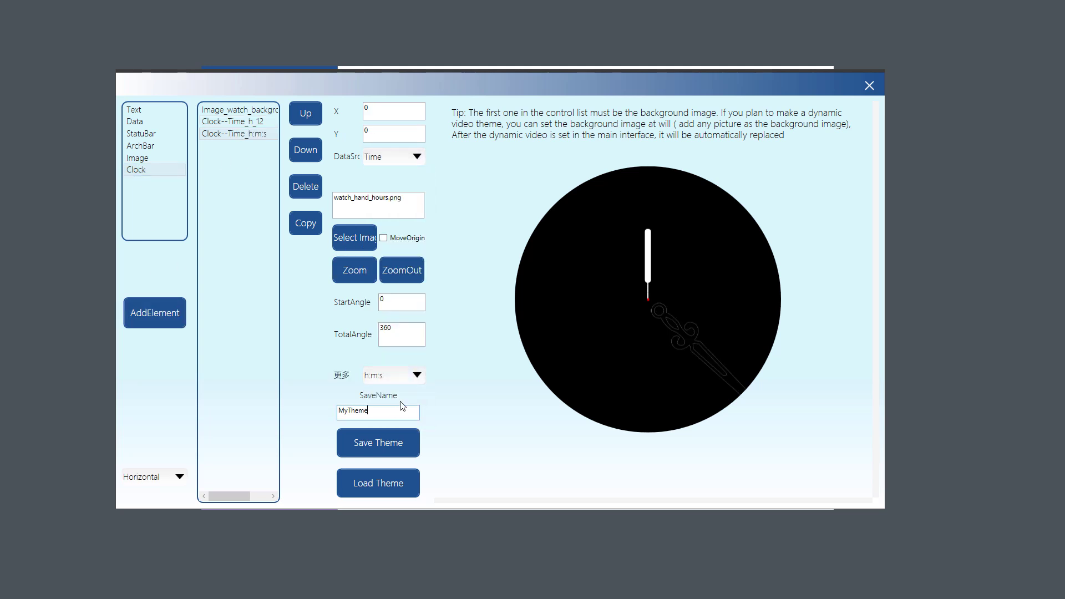
click(407, 376)
click(382, 458)
Assign watch_hand_minutes.png as the image of the minutes clock element
click(355, 239)
scroll(354, 240, down, 5)
click(397, 288)
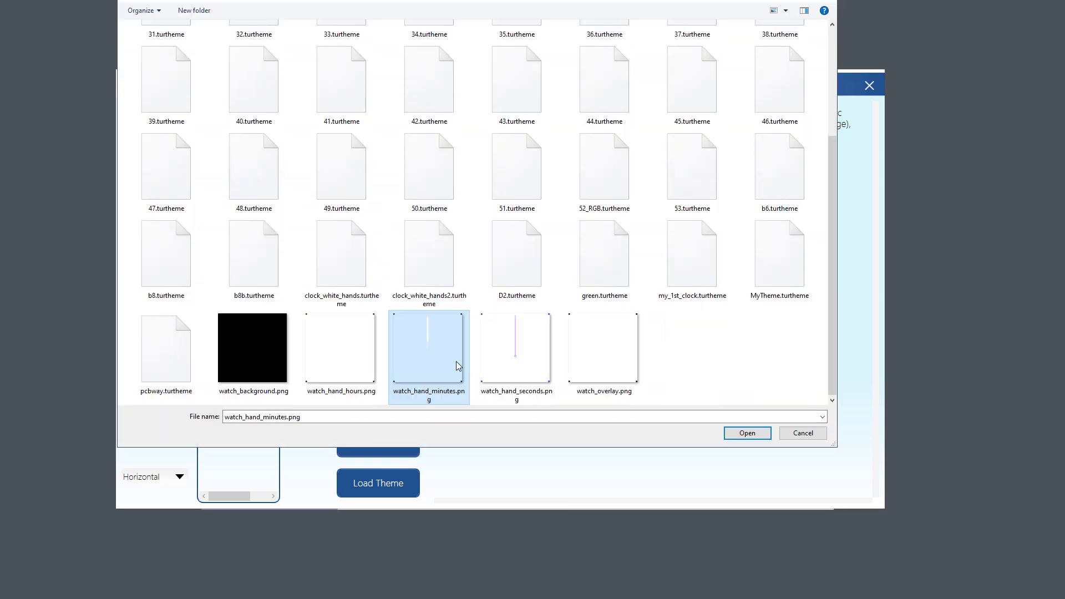
click(745, 434)
Set the minute hand's position to X -240 and Y -240
click(382, 107)
text(24)
key(BackSpace)
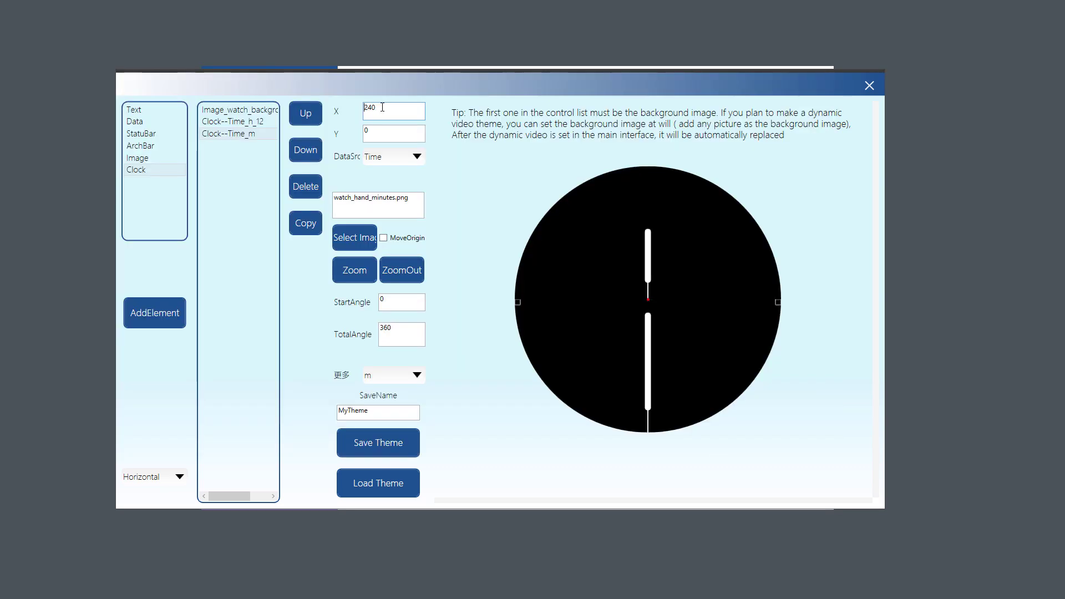
text(-)
click(388, 133)
text(240)
key(Home)
key(Delete)
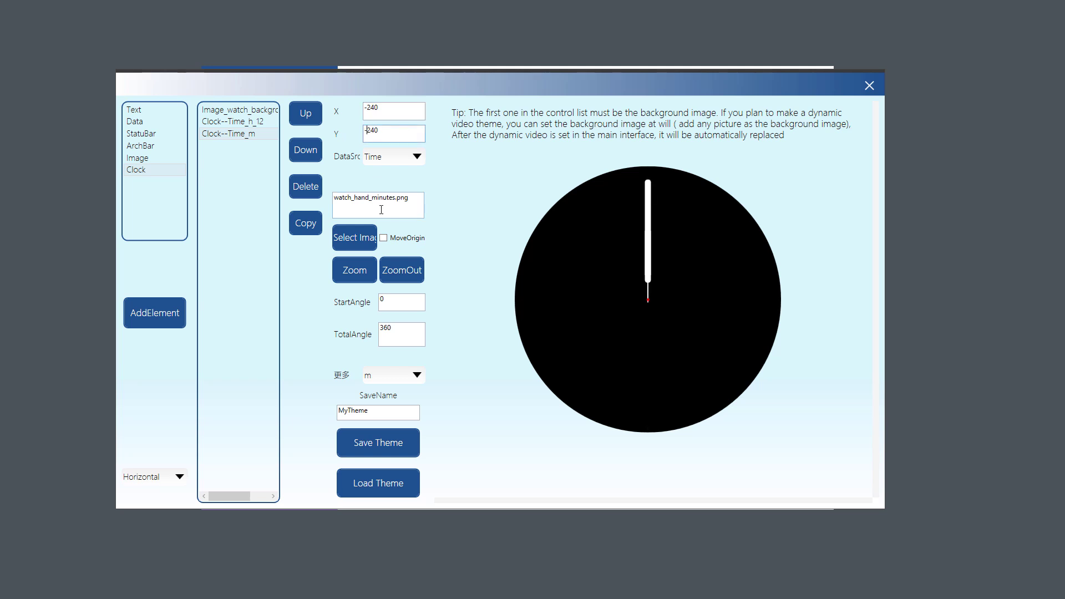
Add a third Clock element with Time as its data source and the seconds format s
click(144, 175)
click(175, 318)
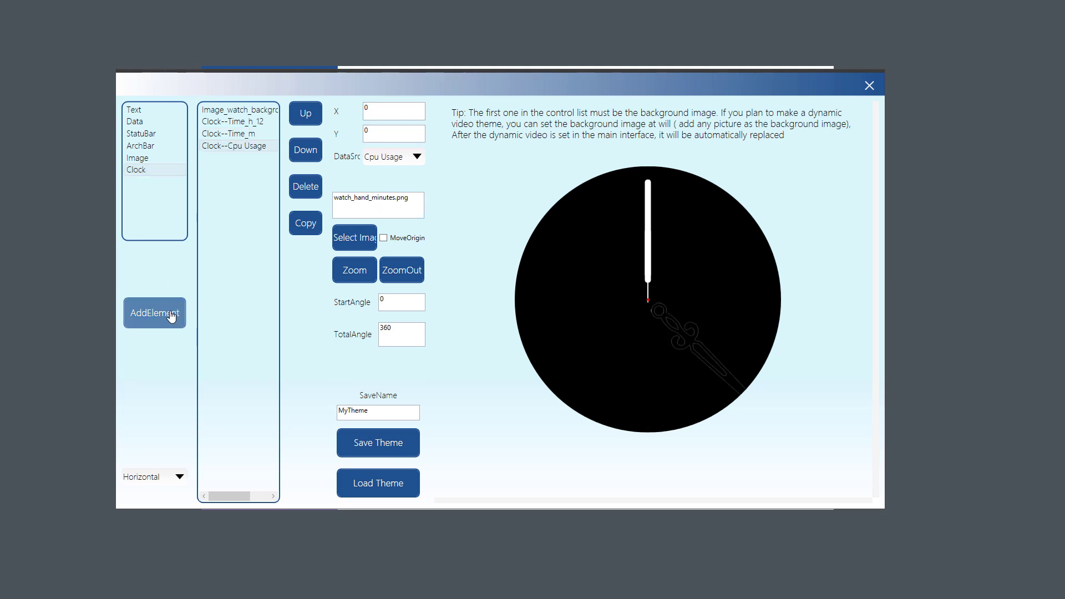
click(418, 157)
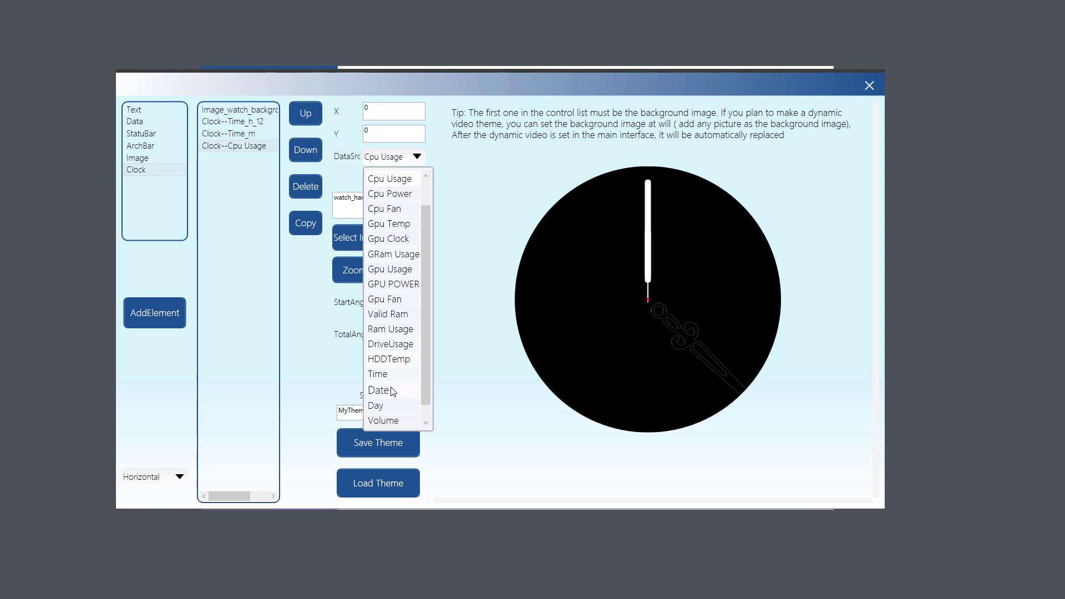
click(379, 373)
click(382, 376)
click(377, 475)
click(379, 480)
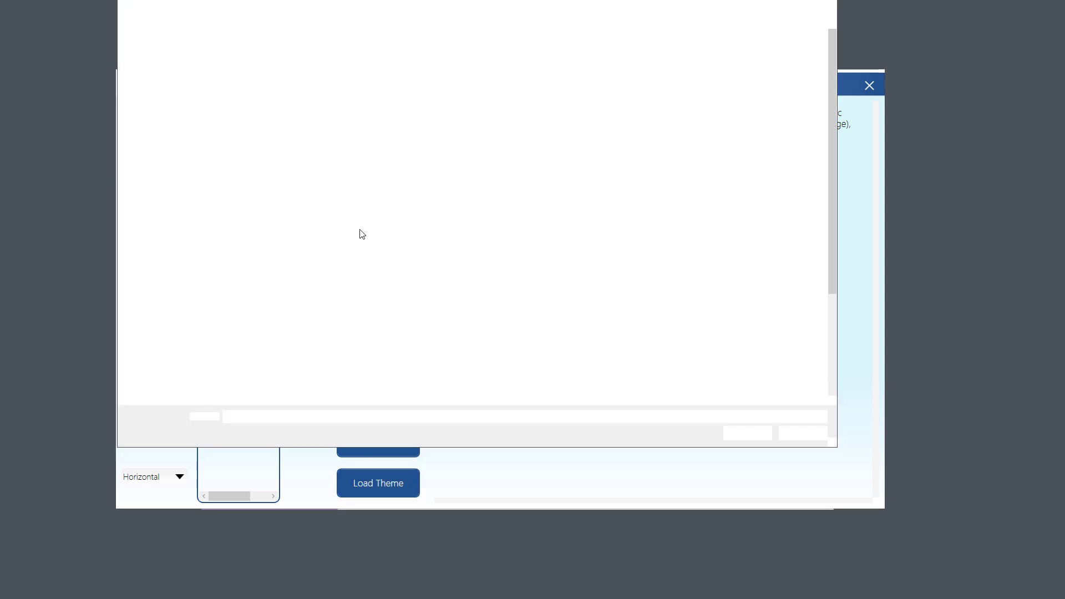
Assign watch_hand_seconds.png as the image of the seconds clock element
scroll(830, 205, down, 5)
click(516, 344)
click(746, 433)
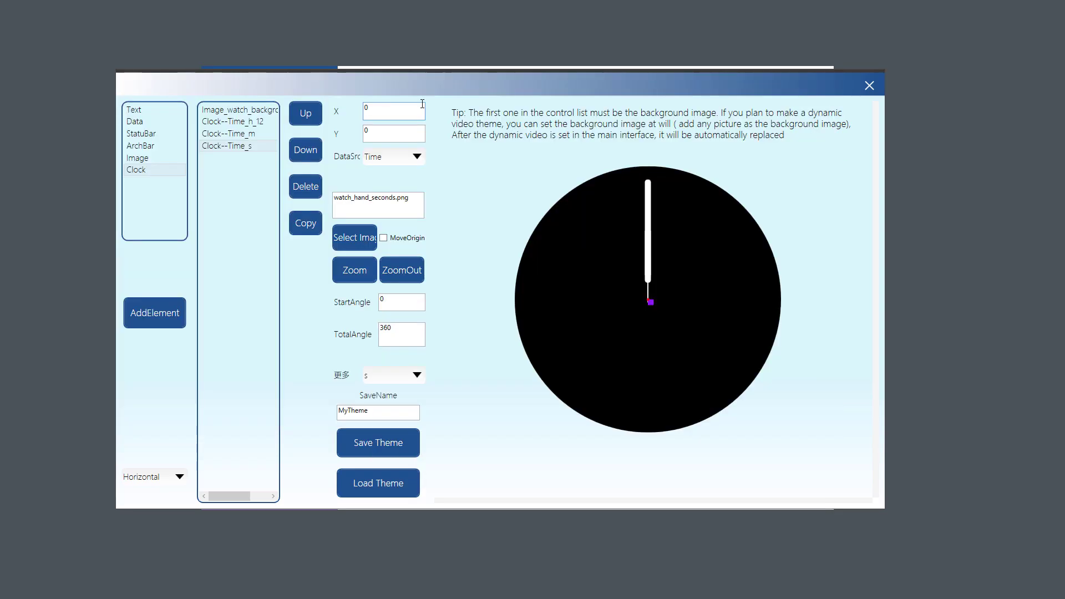
Set the second hand's position to X -240 and Y -240
key(Delete)
text(-)
click(402, 127)
text(240)
key(Home)
key(Delete)
text(-)
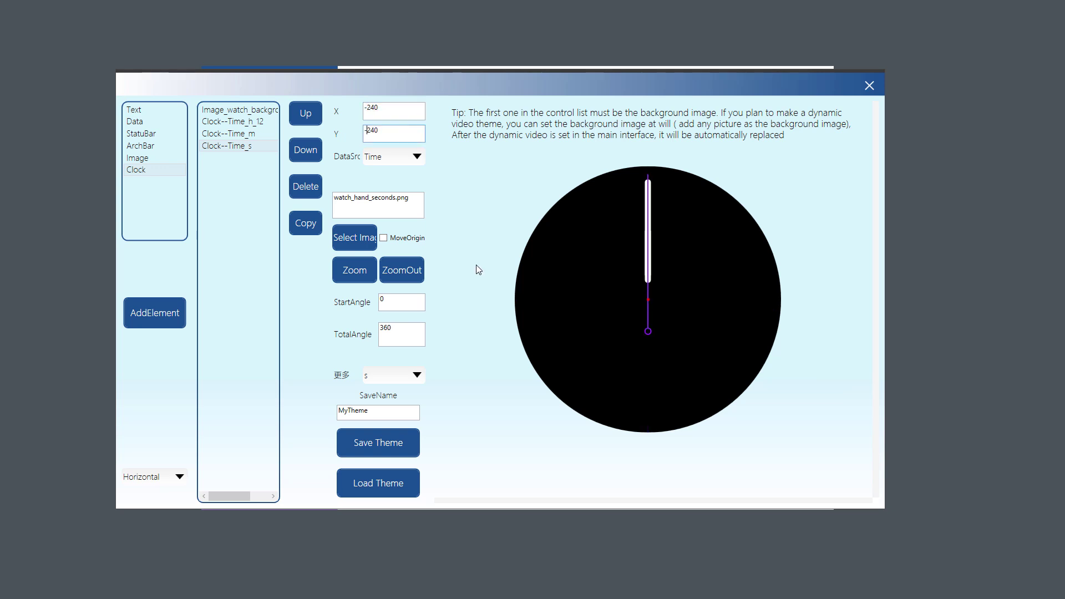
Add another Image element above the clock hands and open the file selection for its picture
click(141, 157)
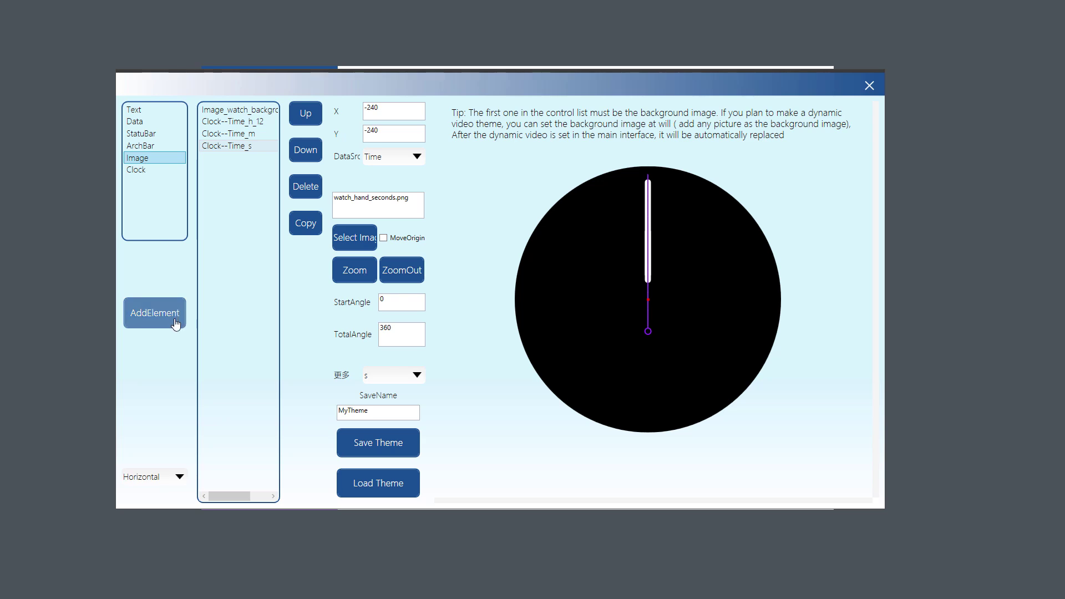
click(175, 323)
click(349, 237)
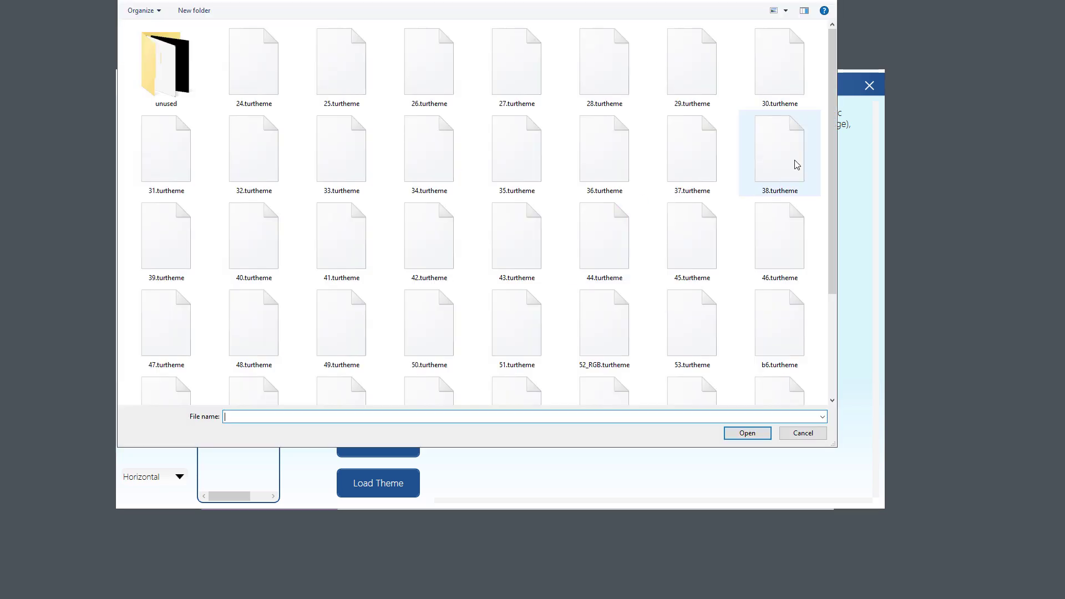